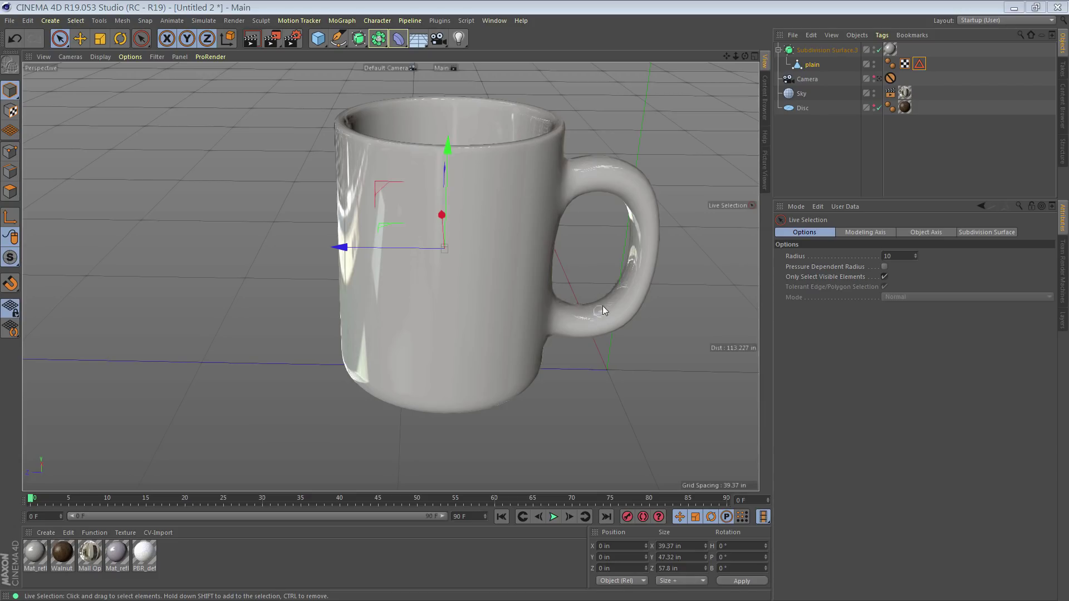
# Step: Restore the stored edge selection on the mug mesh and chamfer those vertical edges with Bevel at about 1.71 in offset
pyautogui.doubleClick(920, 65)
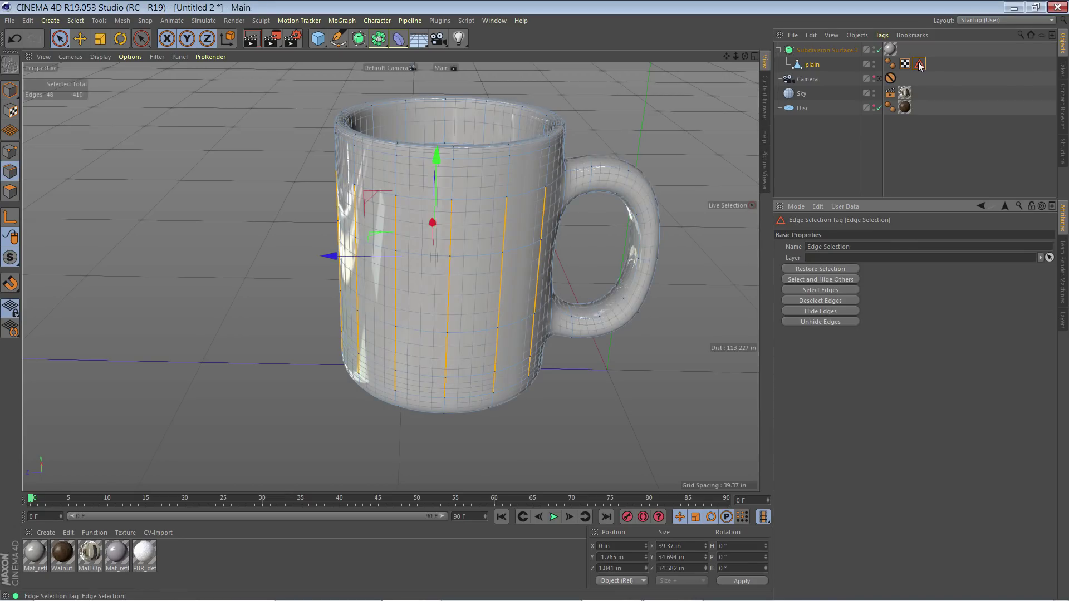
pyautogui.rightClick(179, 182)
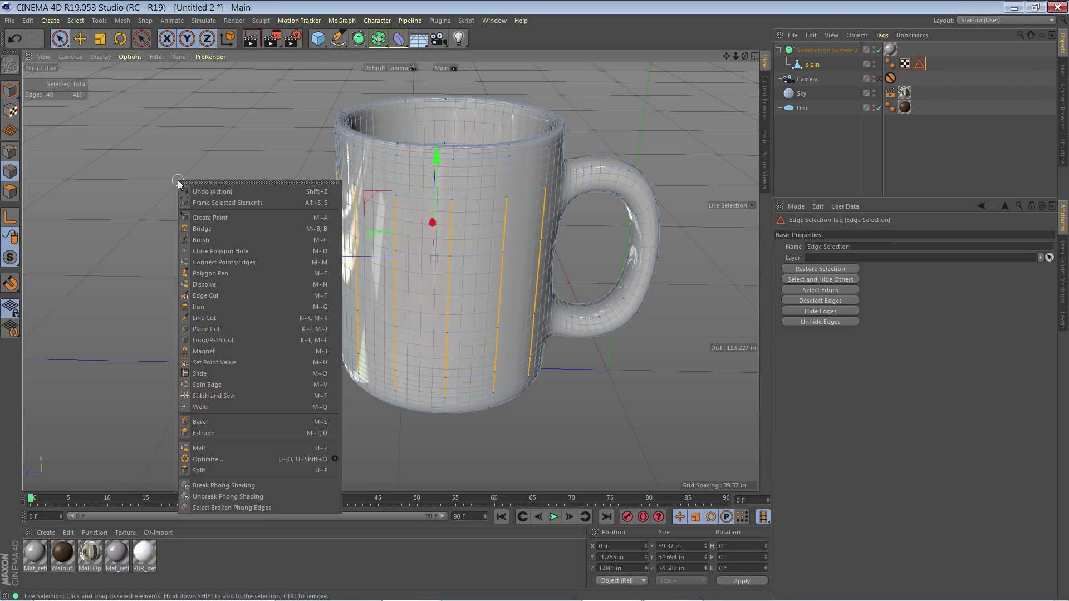
pyautogui.click(216, 422)
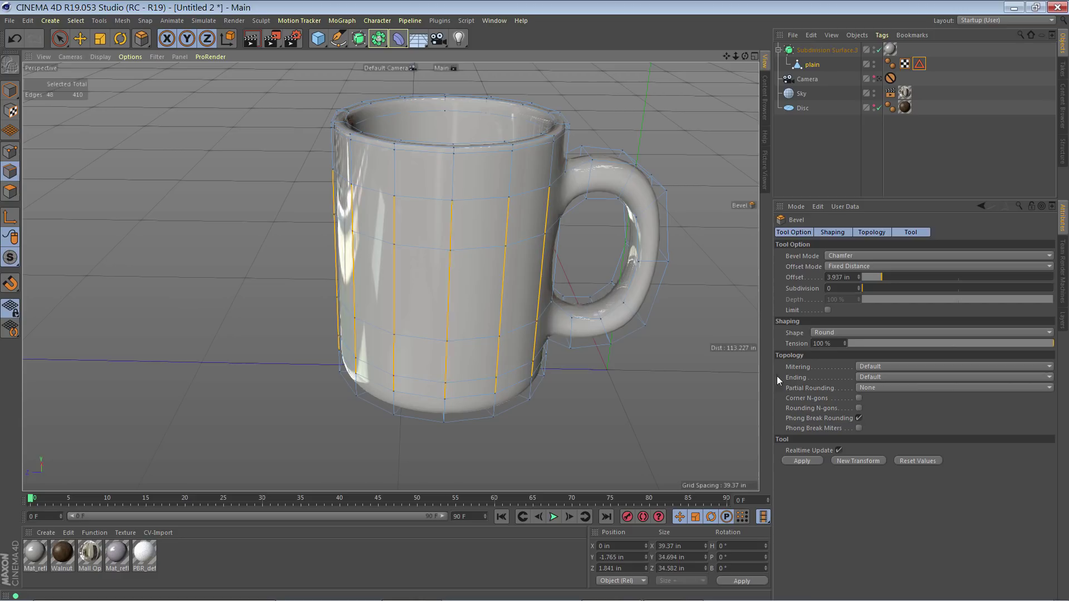
pyautogui.moveTo(234, 219)
pyautogui.mouseDown()
pyautogui.moveTo(254, 215)
pyautogui.moveTo(244, 213)
pyautogui.mouseUp()
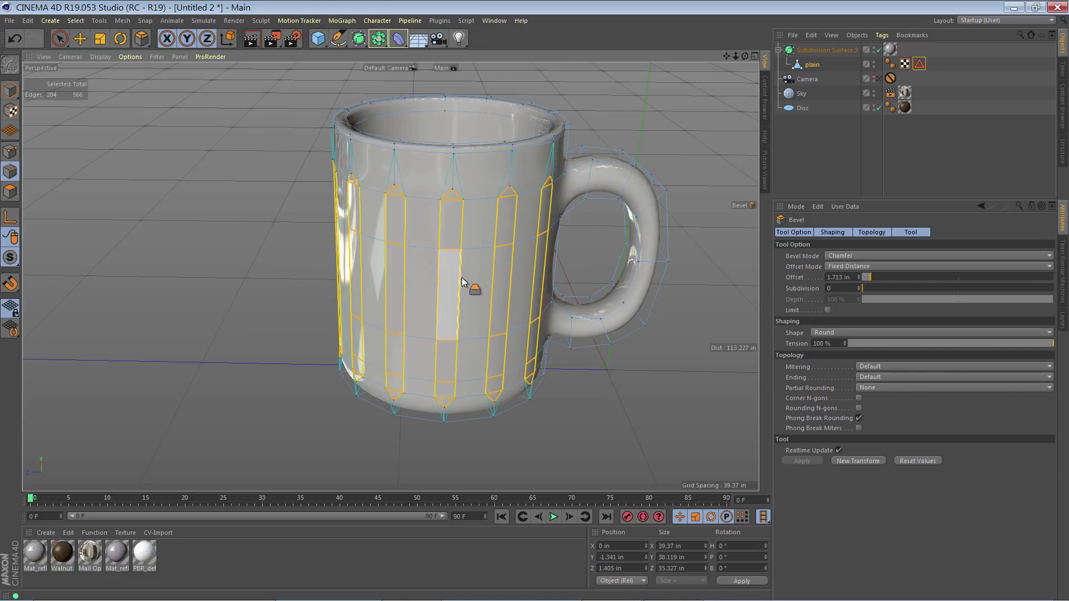
# Step: Try narrower and wider chamfers on the vertical edges, ending with wide strips at about 3.34 in offset
pyautogui.moveTo(469, 282); pyautogui.dragTo(456, 283)
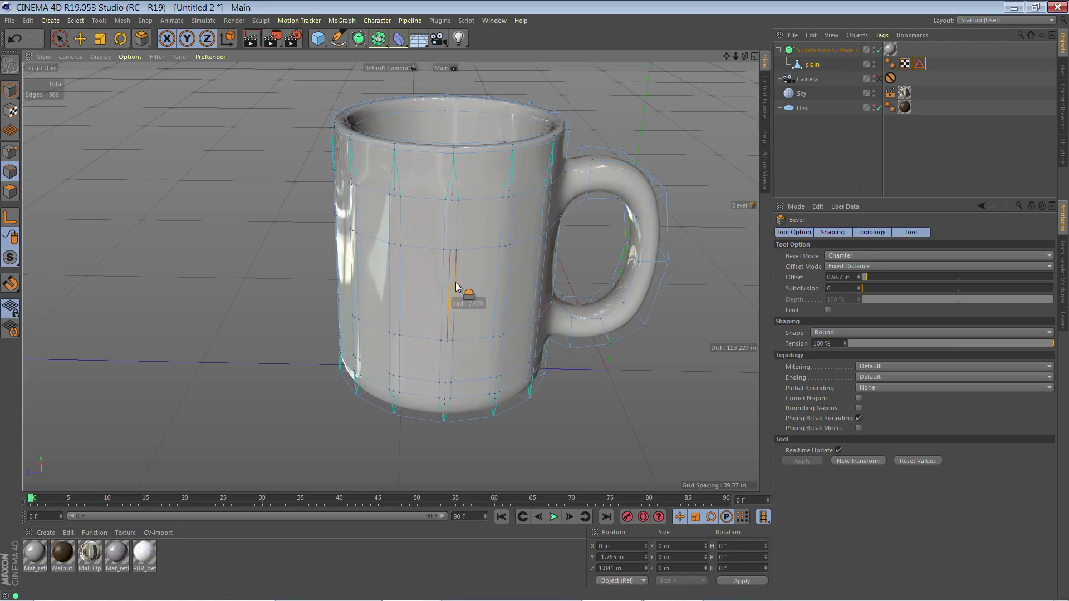
pyautogui.hotkey('ctrl', 'z')
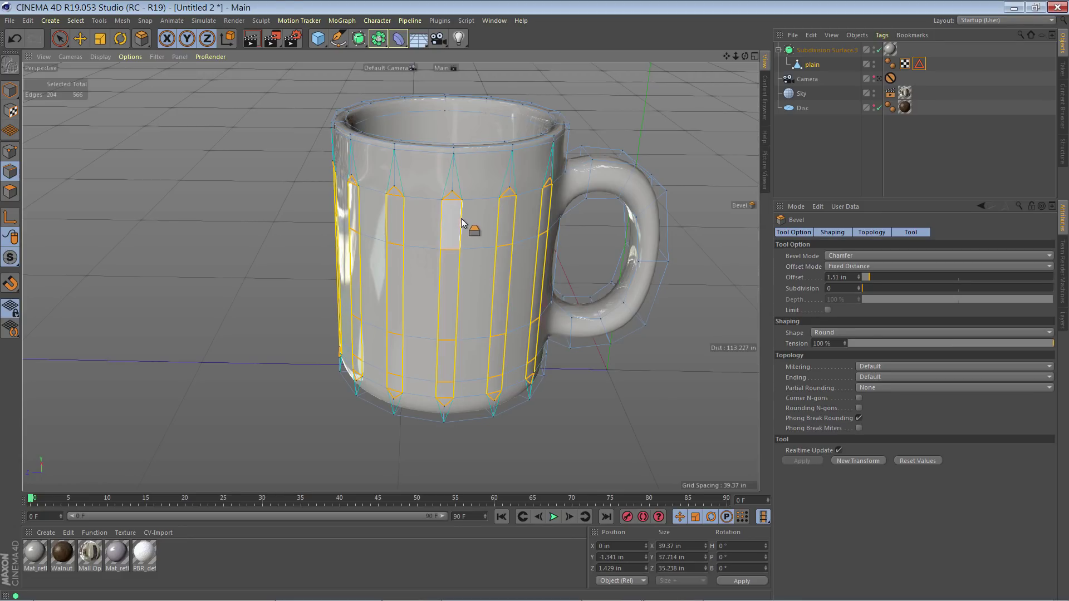
pyautogui.moveTo(471, 288)
pyautogui.mouseDown()
pyautogui.moveTo(471, 272)
pyautogui.moveTo(469, 282)
pyautogui.mouseUp()
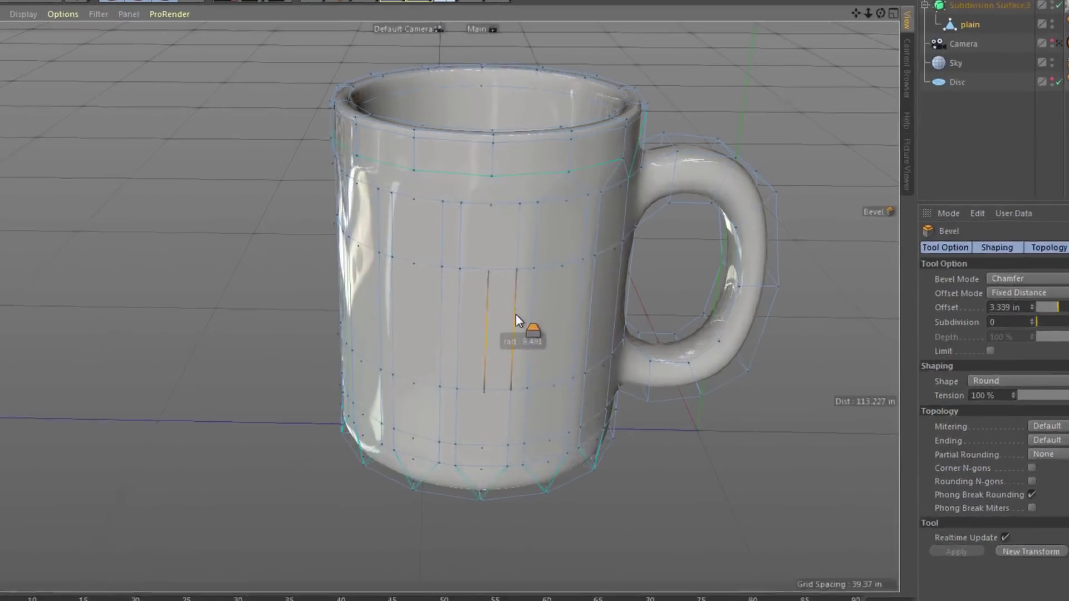
pyautogui.hotkey('ctrl', 'z')
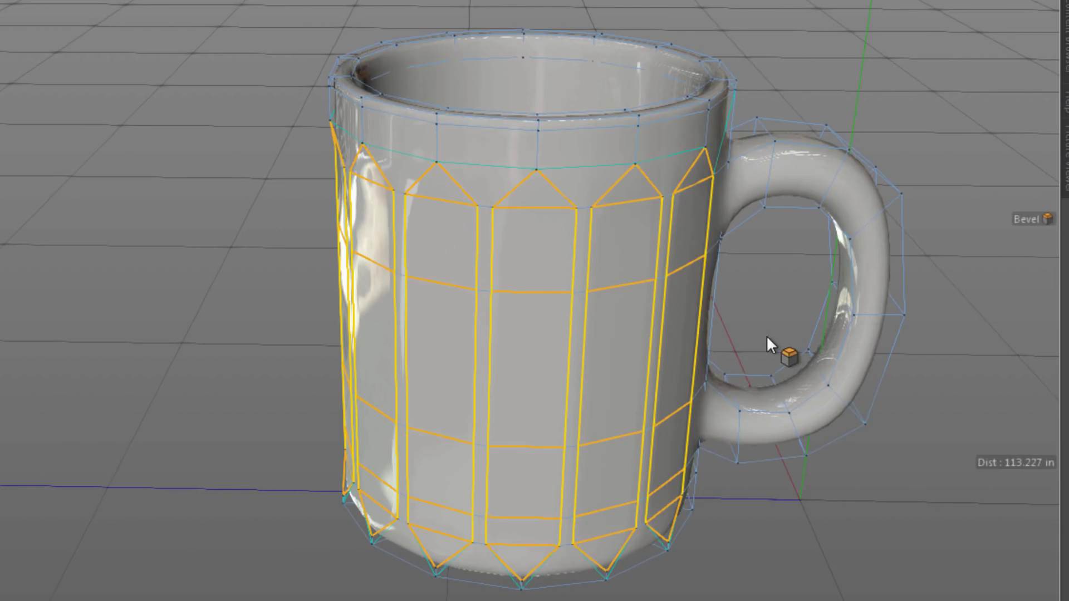
# Step: Pick the upper segments of the three front bevel strips individually and narrow them into tapered shapes
pyautogui.click(578, 251)
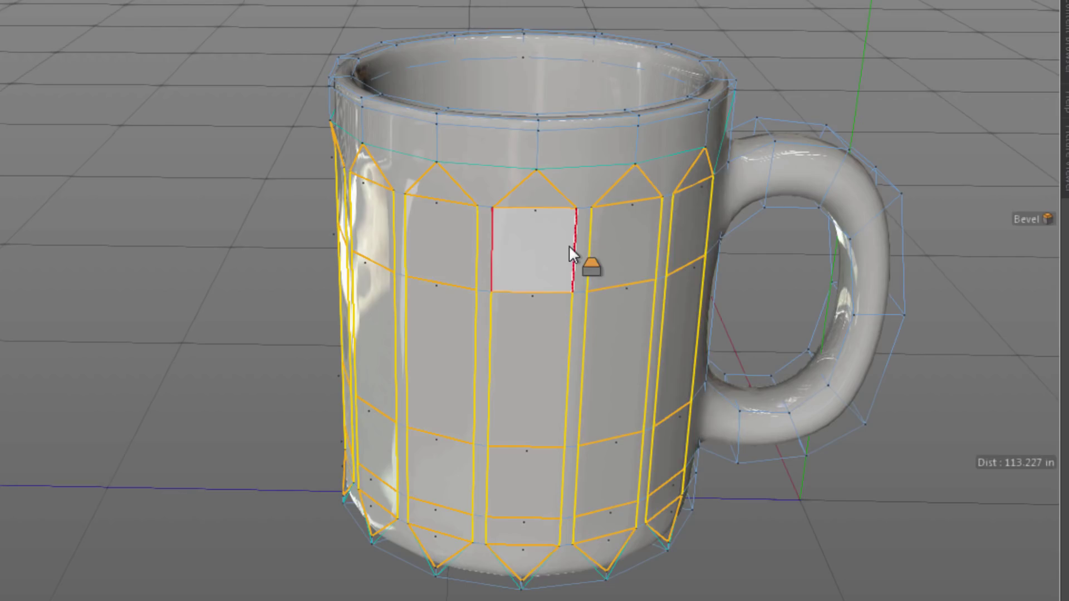
pyautogui.moveTo(573, 252); pyautogui.dragTo(545, 259)
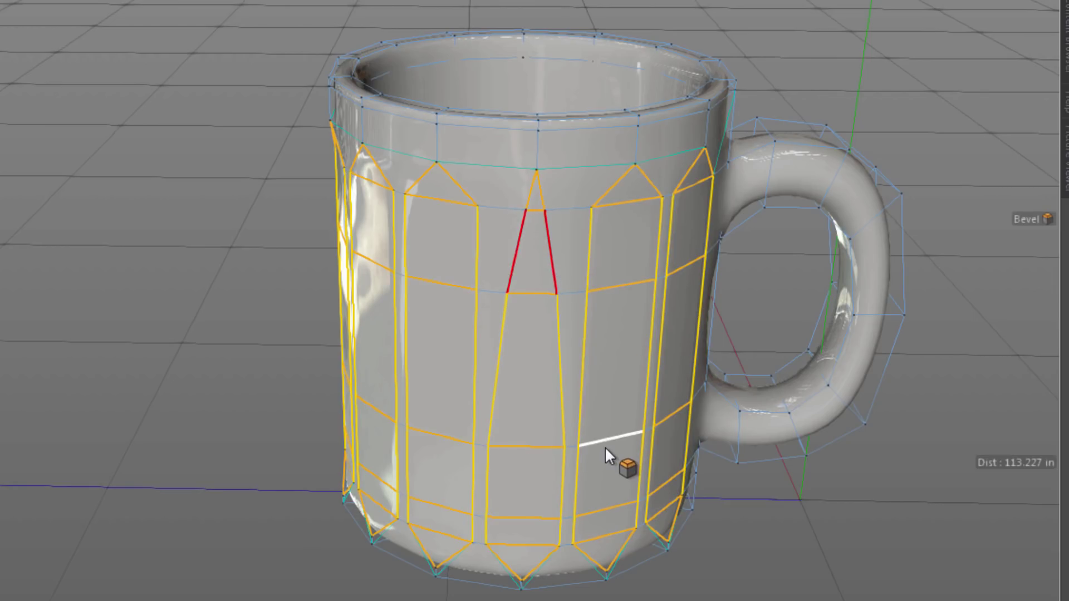
pyautogui.keyDown('shift'); pyautogui.click(586, 246); pyautogui.keyUp('shift')
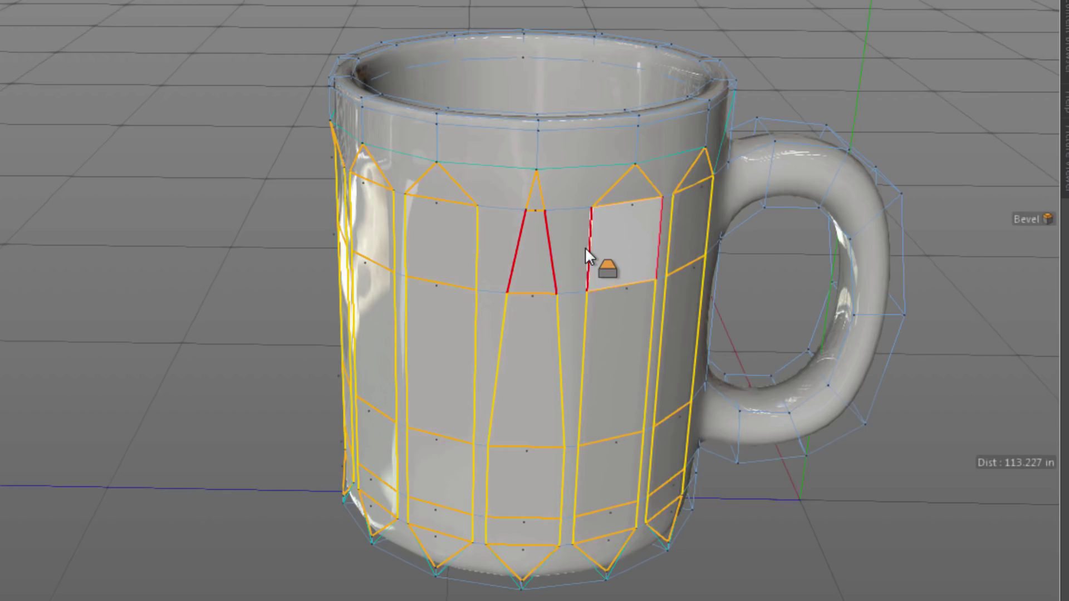
pyautogui.keyDown('shift'); pyautogui.click(481, 254); pyautogui.keyUp('shift')
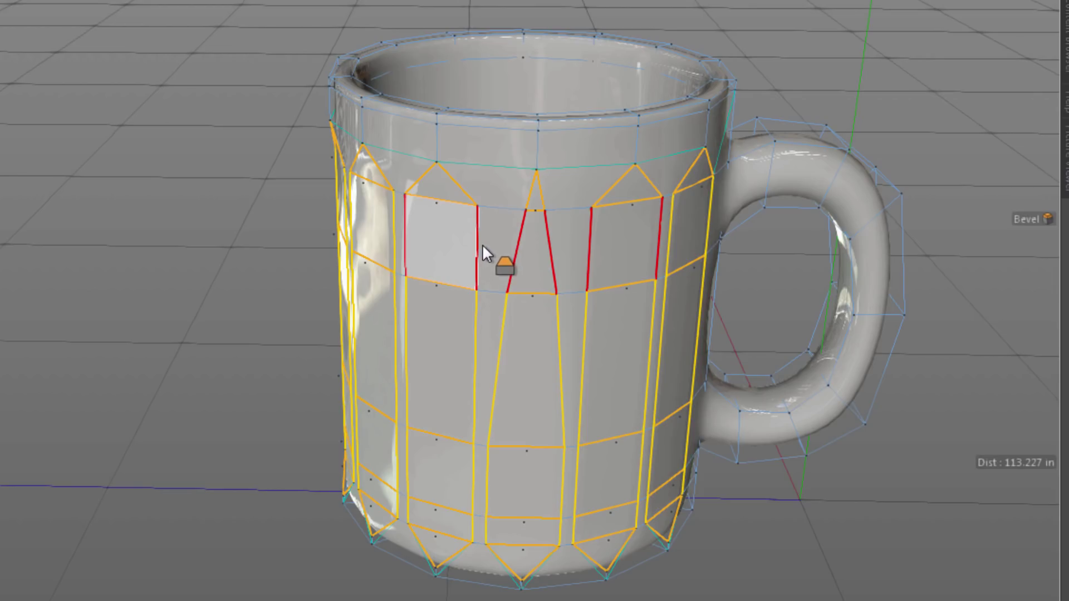
pyautogui.moveTo(482, 244); pyautogui.dragTo(444, 263)
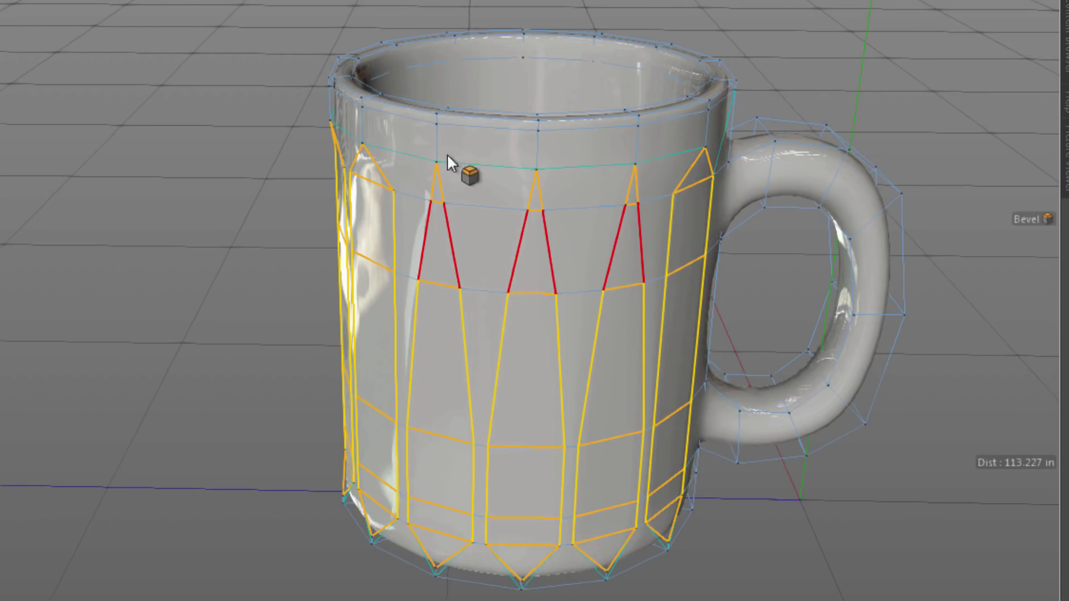
# Step: Narrow all the bevel strips together around the mug, and undo the bevel back to the original selected edges
pyautogui.keyDown('alt'); pyautogui.moveTo(493, 288); pyautogui.dragTo(401, 306); pyautogui.keyUp('alt')
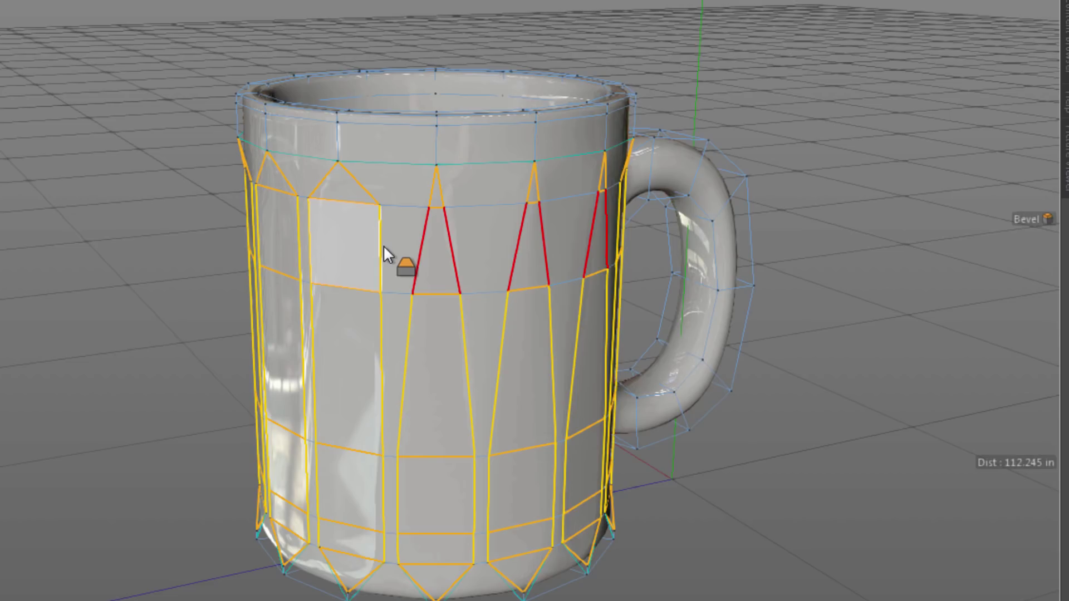
pyautogui.moveTo(389, 246)
pyautogui.mouseDown()
pyautogui.moveTo(351, 257)
pyautogui.moveTo(387, 258)
pyautogui.moveTo(359, 262)
pyautogui.moveTo(375, 256)
pyautogui.mouseUp()
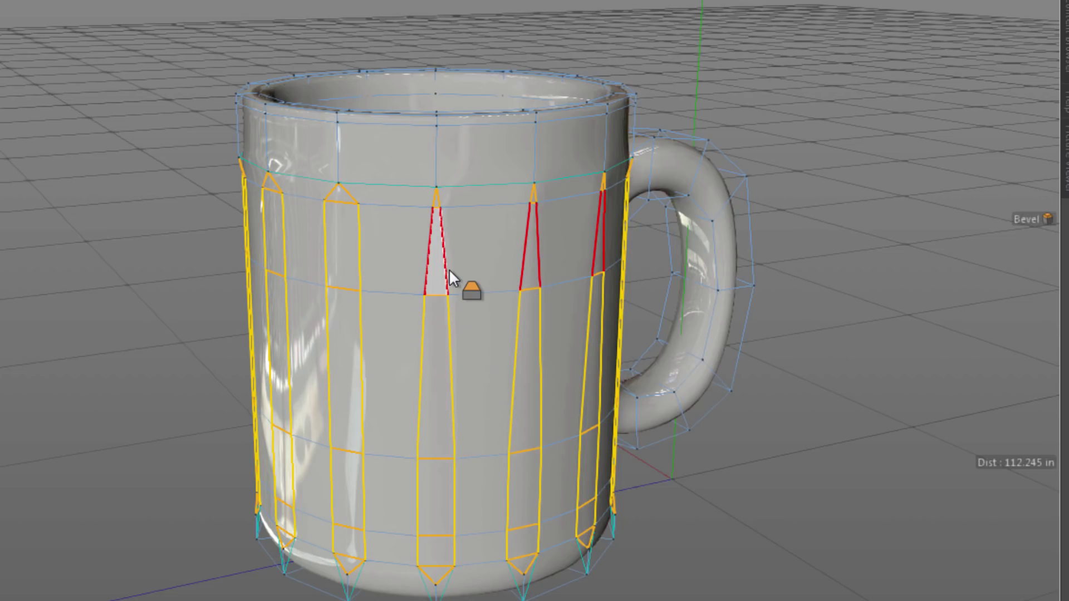
pyautogui.hotkey('ctrl', 'z')
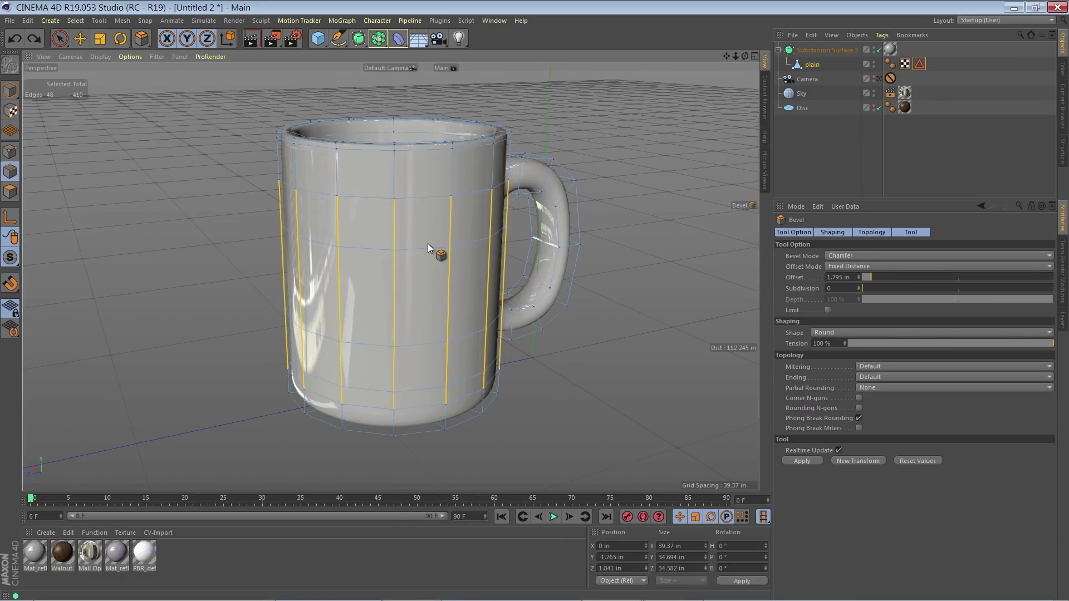
# Step: Bevel the vertical edges again at about 3.23 in offset with Limit on, Phong Break Rounding off and 3 subdivisions
pyautogui.click(192, 247)
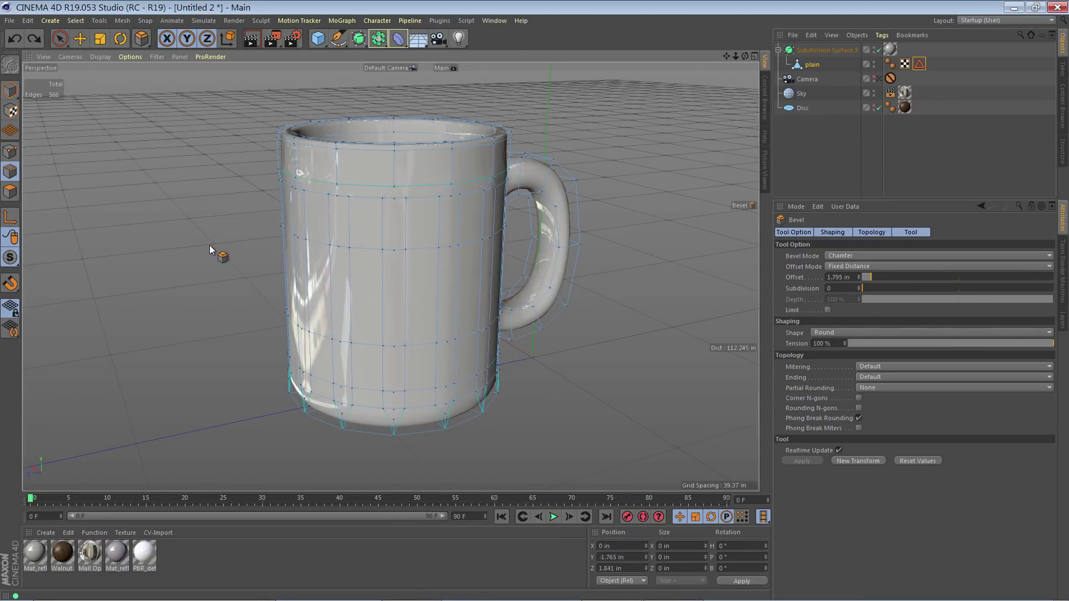
pyautogui.moveTo(209, 245); pyautogui.dragTo(226, 245)
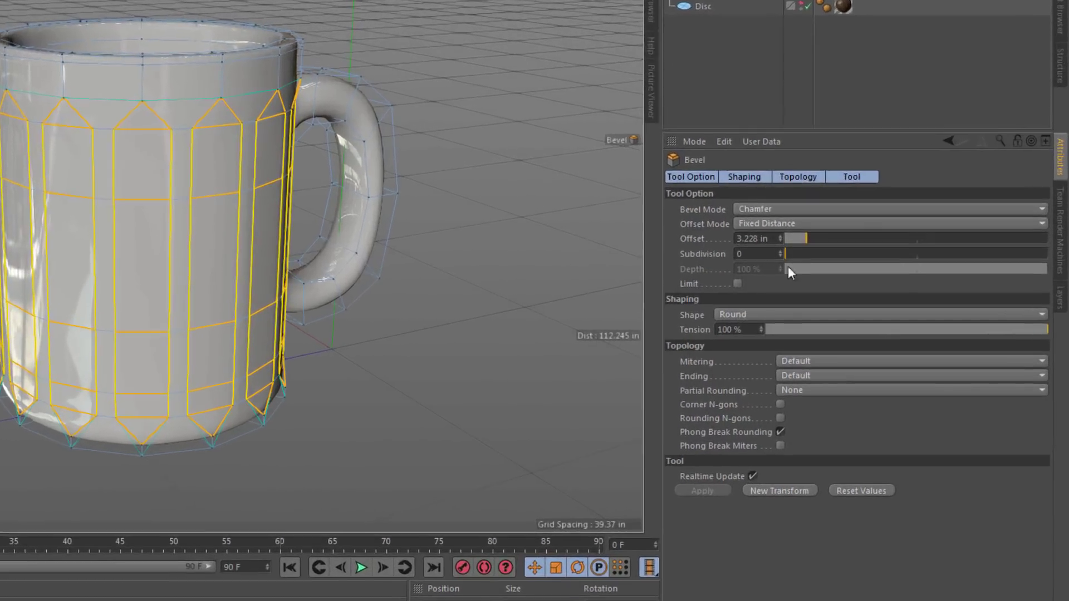
pyautogui.click(828, 310)
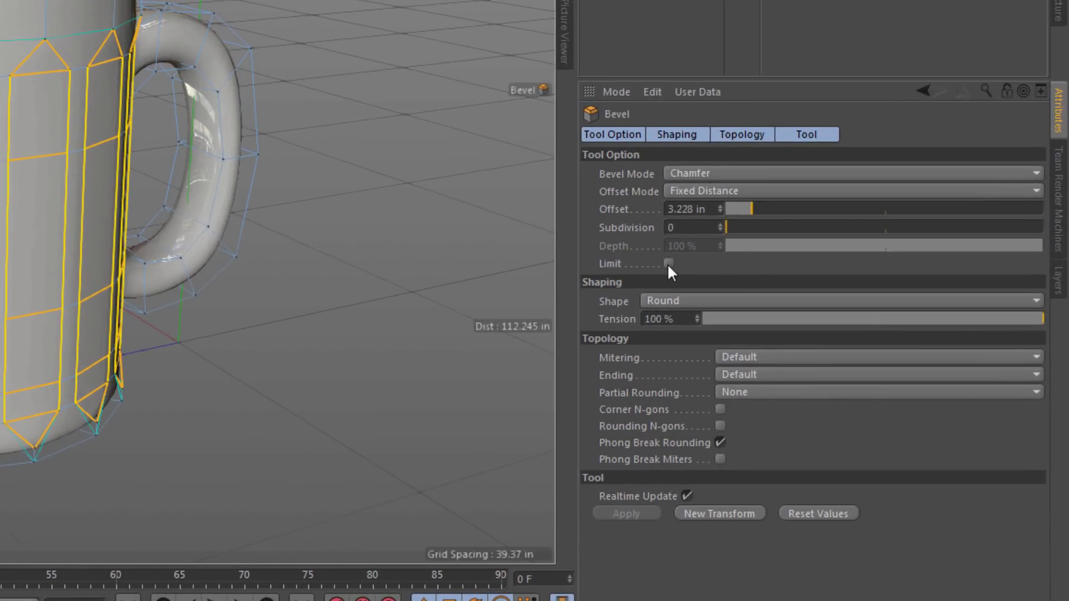
pyautogui.click(720, 443)
pyautogui.moveTo(730, 228); pyautogui.dragTo(769, 227)
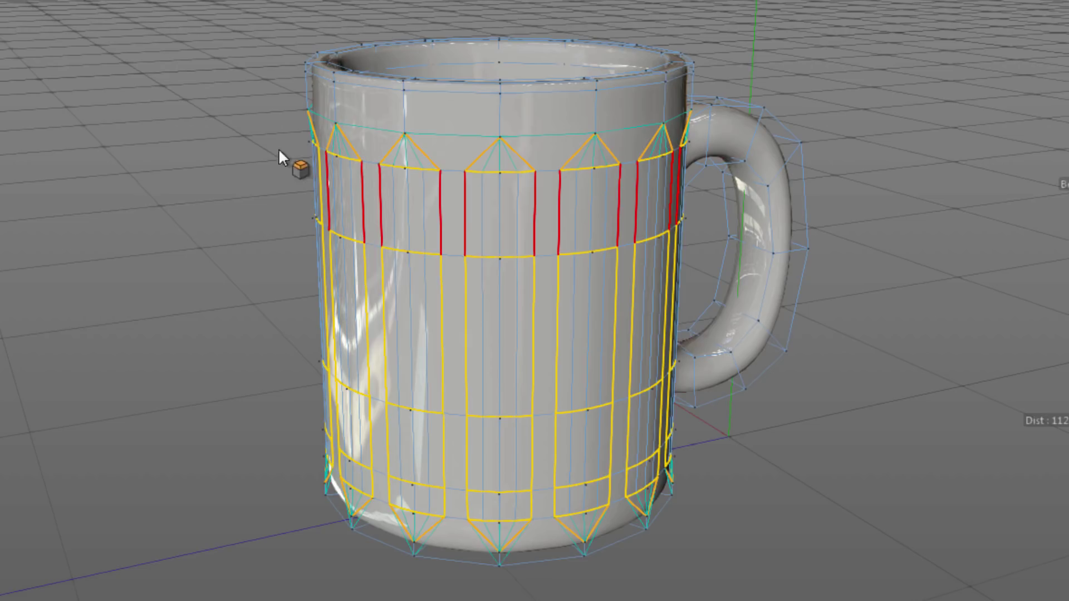
# Step: Narrow the upper segments of all bevel strips to about 0.81 in offset and set the bevel depth to -427 %
pyautogui.scroll(5, 506, 221)
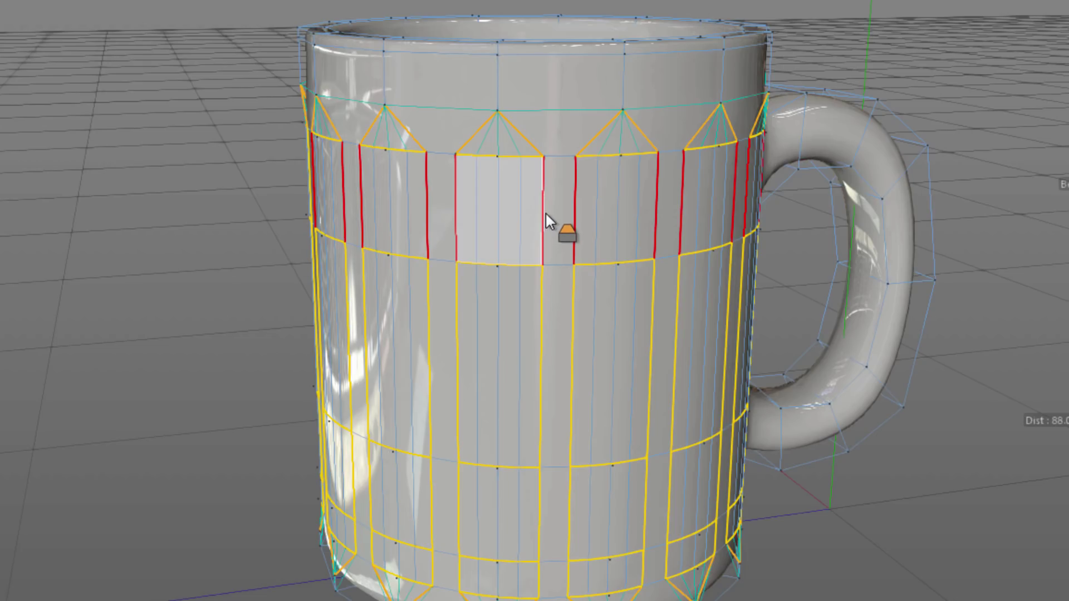
pyautogui.moveTo(546, 212); pyautogui.dragTo(506, 229)
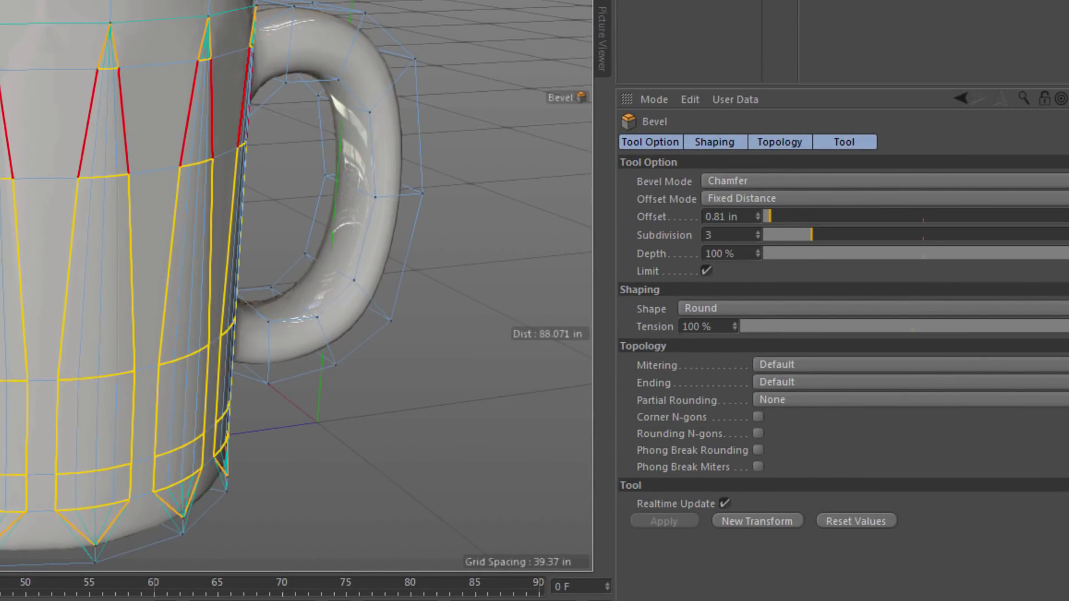
pyautogui.moveTo(787, 250); pyautogui.dragTo(700, 272)
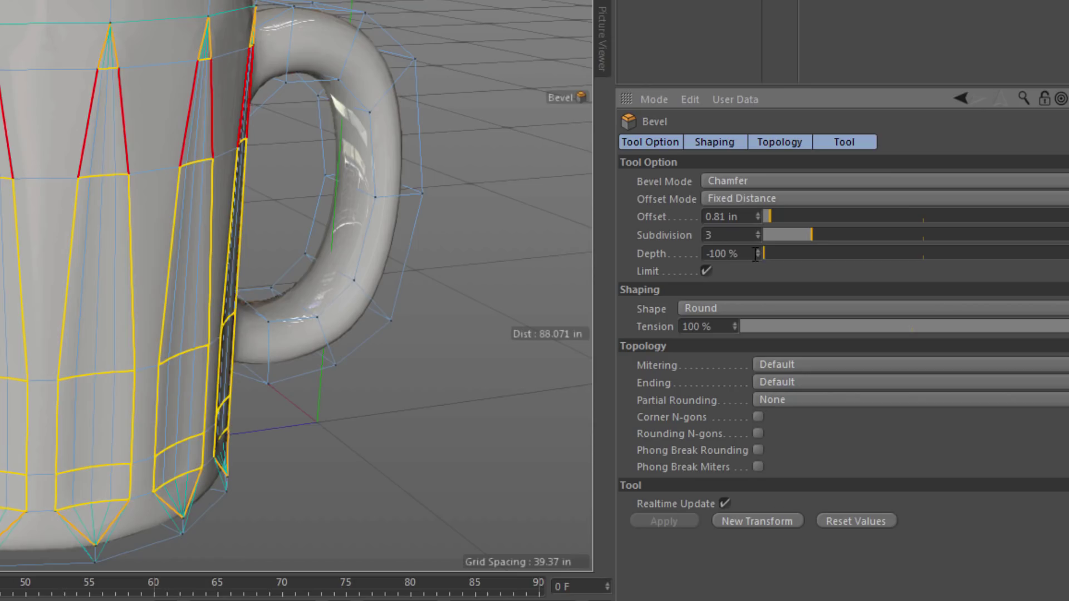
pyautogui.moveTo(758, 254); pyautogui.dragTo(828, 553)
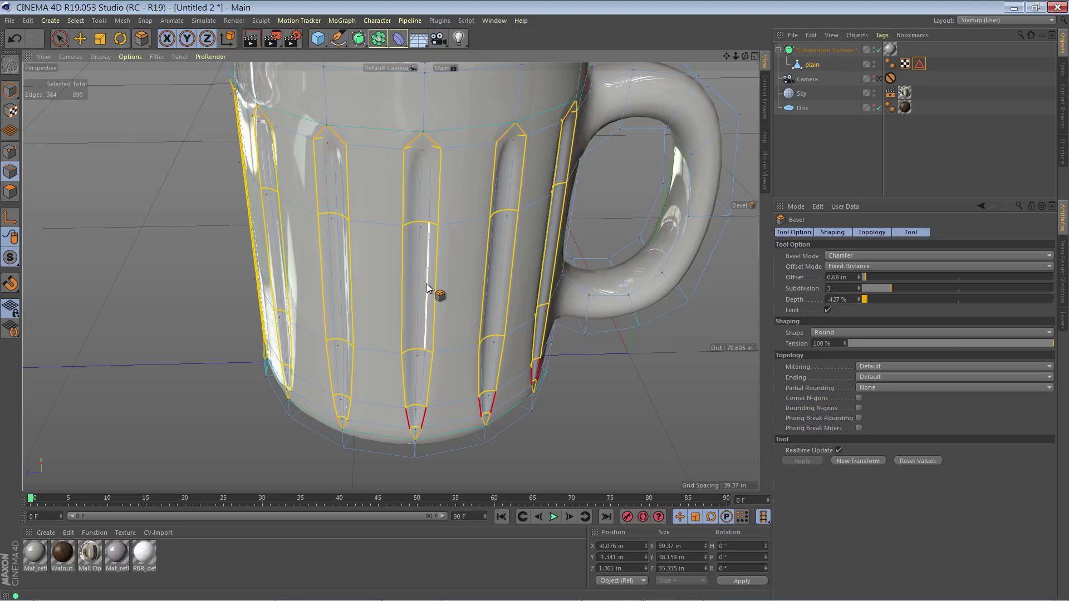
# Step: Select the middle segments of the groove bevels and widen them around the mug body
pyautogui.moveTo(428, 287); pyautogui.dragTo(428, 288)
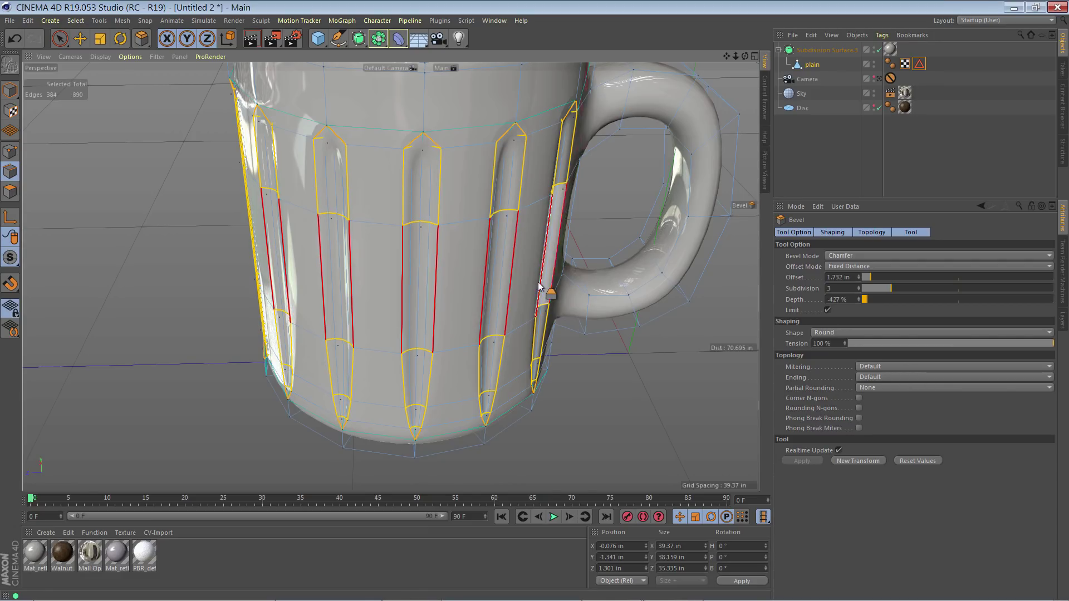
pyautogui.click(442, 288)
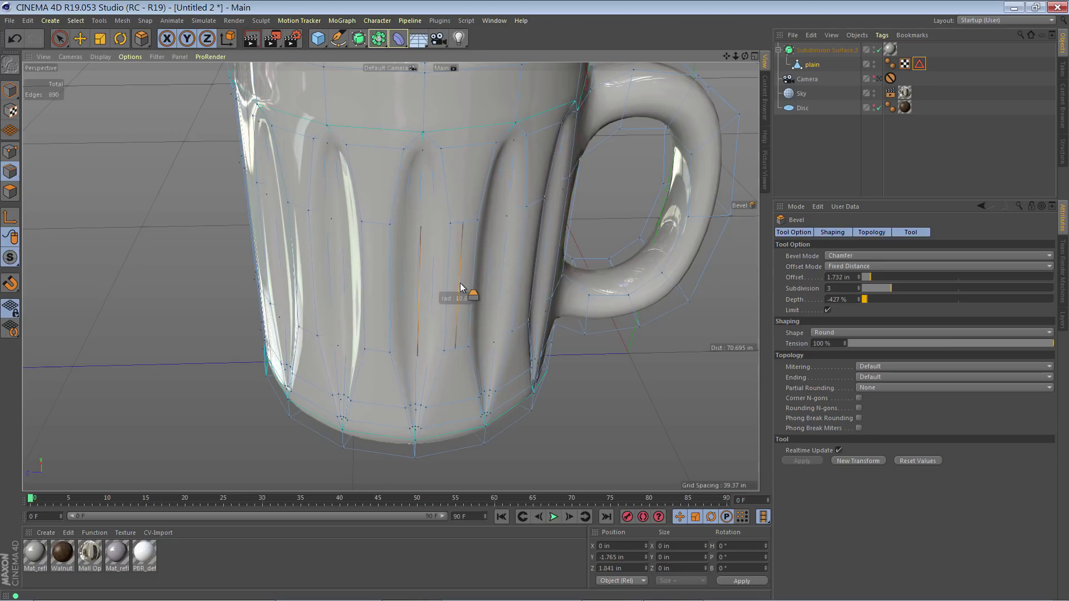
pyautogui.moveTo(462, 287); pyautogui.dragTo(467, 286)
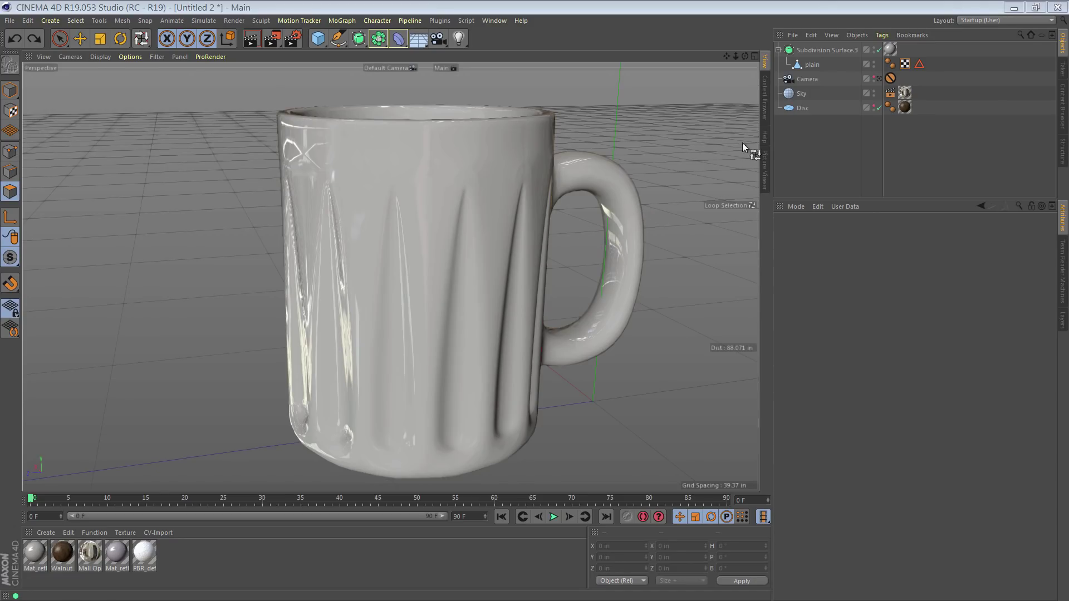
# Step: Select the horizontal polygon loop around the middle of the mug body with Loop Selection in polygon mode
pyautogui.click(811, 65)
pyautogui.click(7, 191)
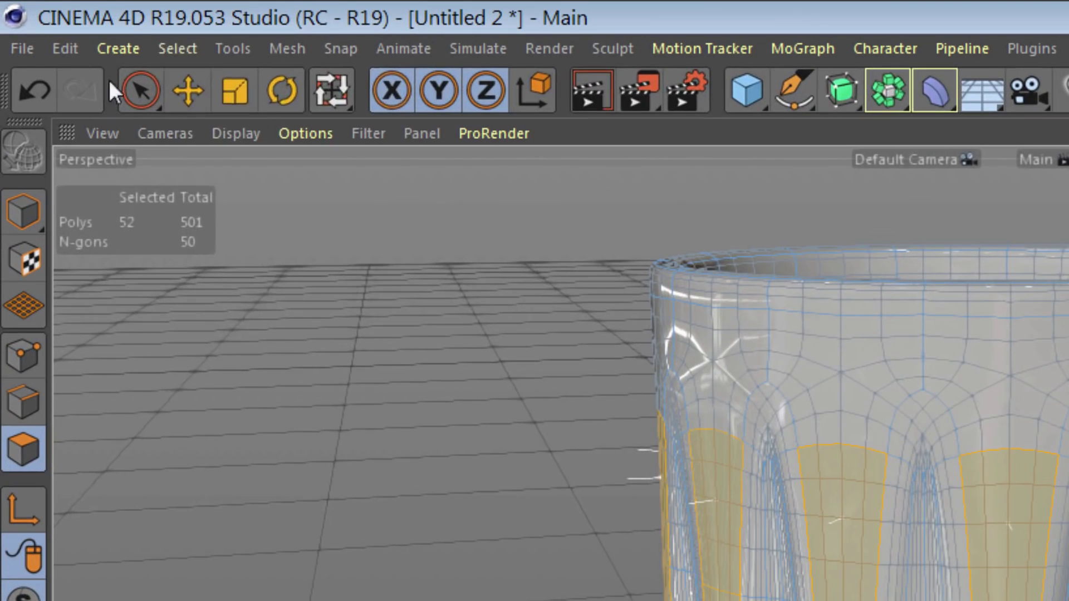
pyautogui.click(177, 48)
pyautogui.click(220, 229)
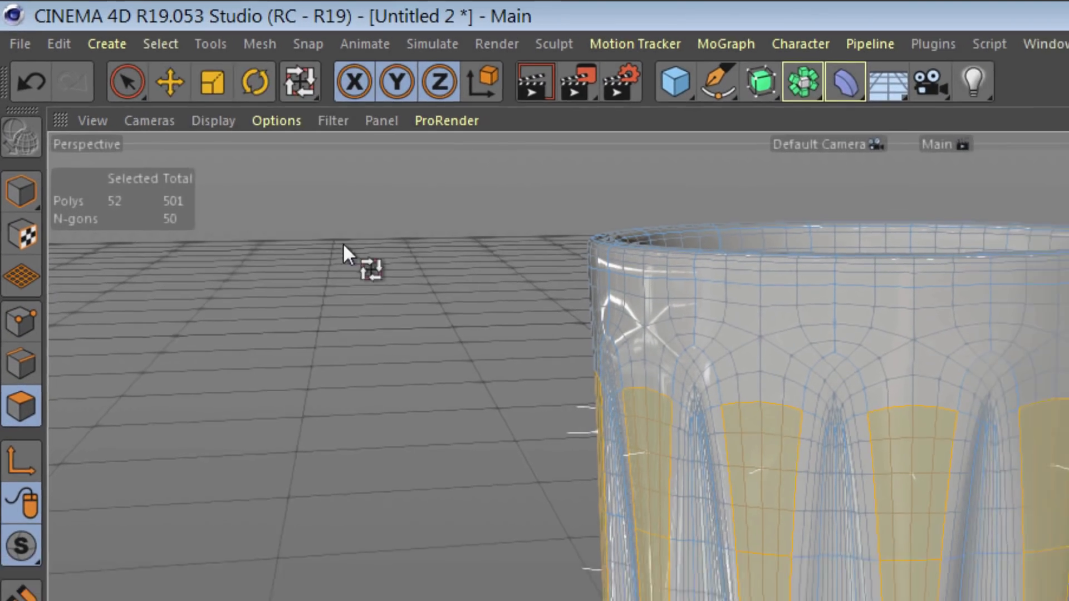
pyautogui.click(439, 306)
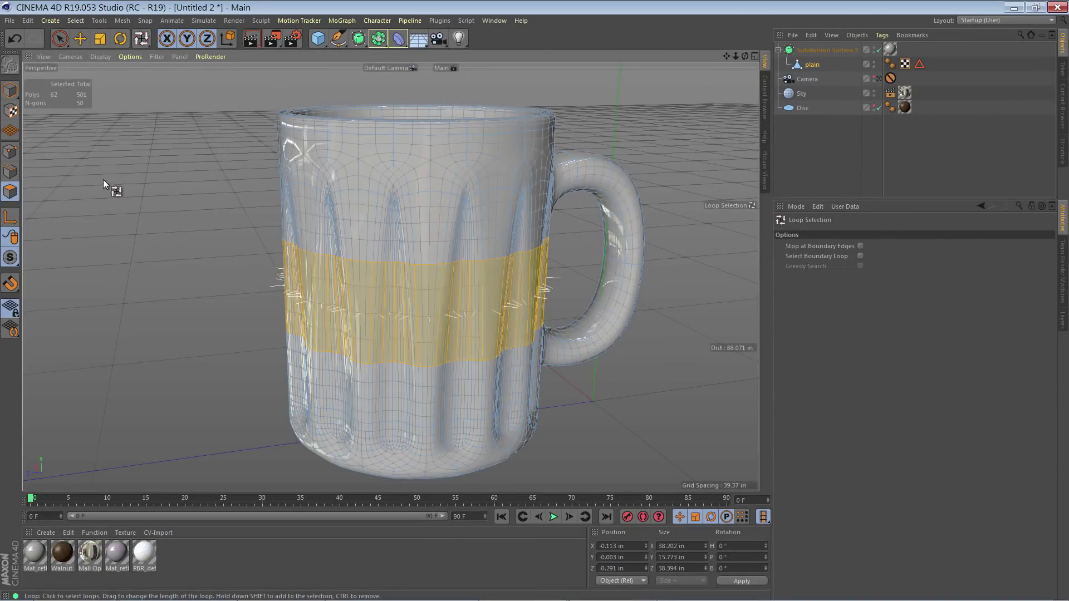
# Step: Try to push the selected polygon loop inward along its normals by about 2.01 in with Normal Move
pyautogui.rightClick(676, 192)
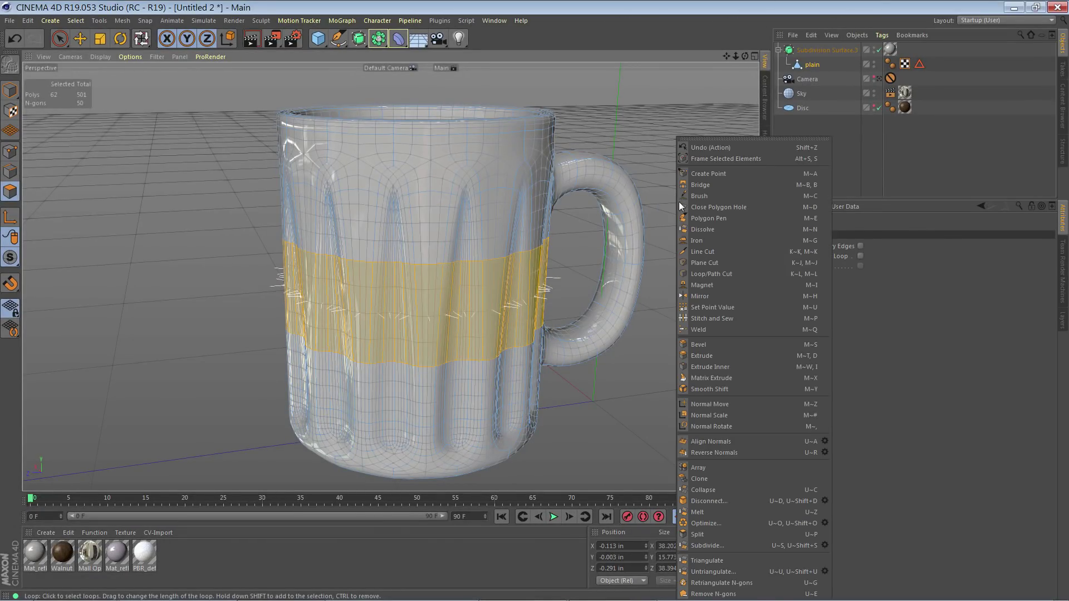
pyautogui.click(714, 403)
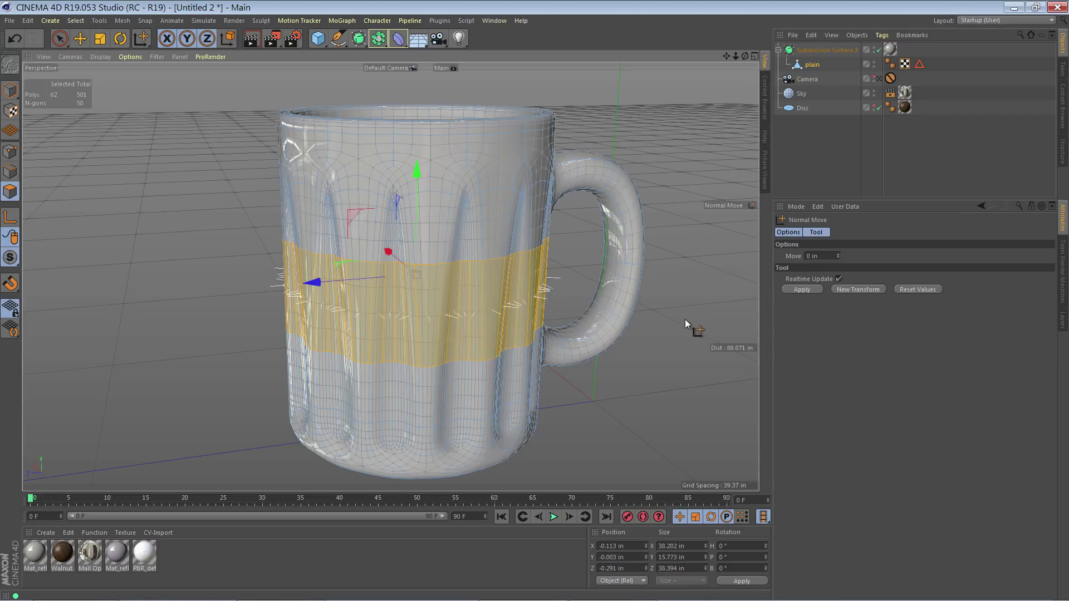
pyautogui.moveTo(687, 315); pyautogui.dragTo(641, 309)
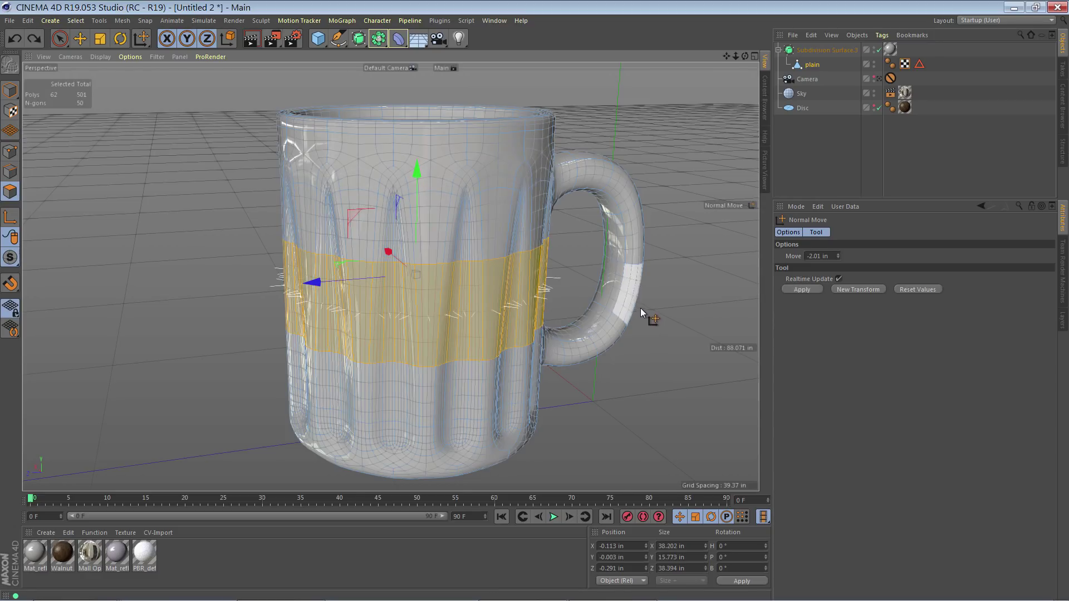
# Step: Scale the selected polygon loop inward along X and Z to about 33 in across, and check it from above
pyautogui.press('t')
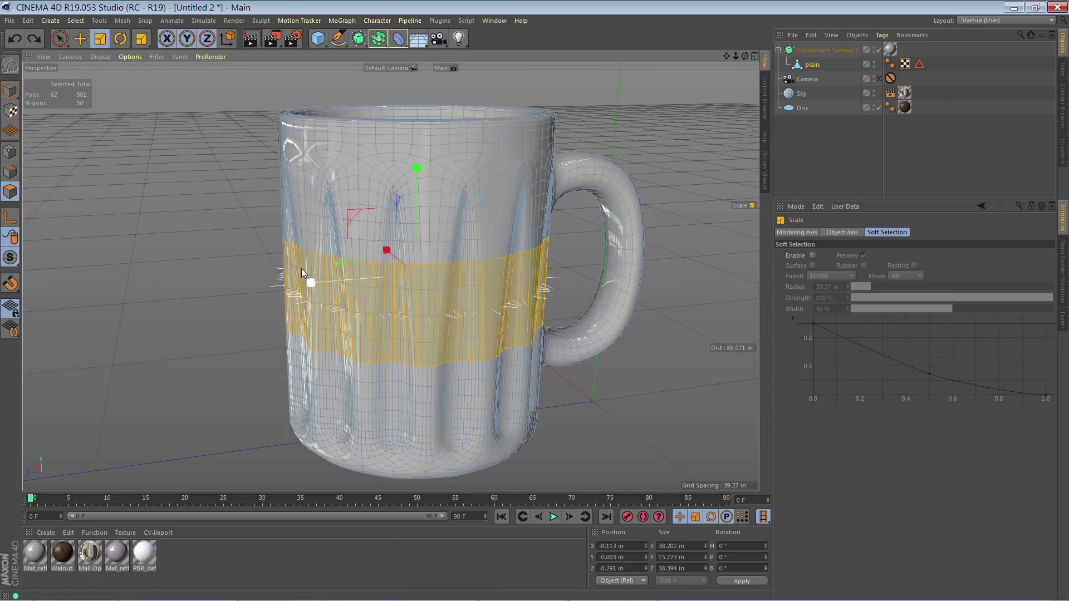
pyautogui.moveTo(342, 262); pyautogui.dragTo(278, 278)
pyautogui.keyDown('alt'); pyautogui.moveTo(463, 224); pyautogui.dragTo(422, 148); pyautogui.keyUp('alt')
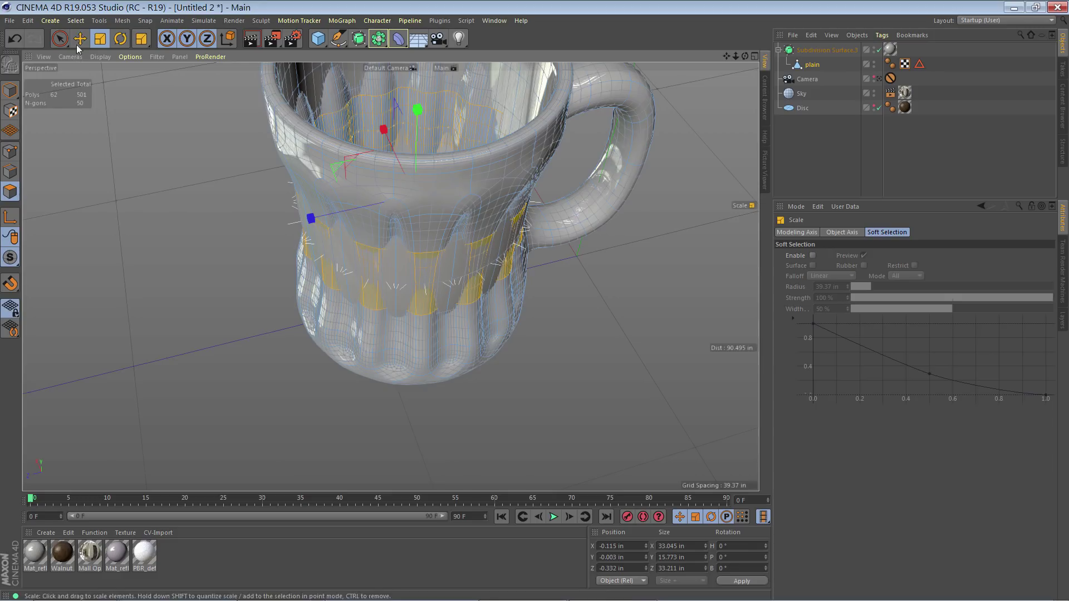
# Step: Scale the selected middle polygon loop of the mug body back outward along X and Z to about 35.5 in across
pyautogui.click(141, 39)
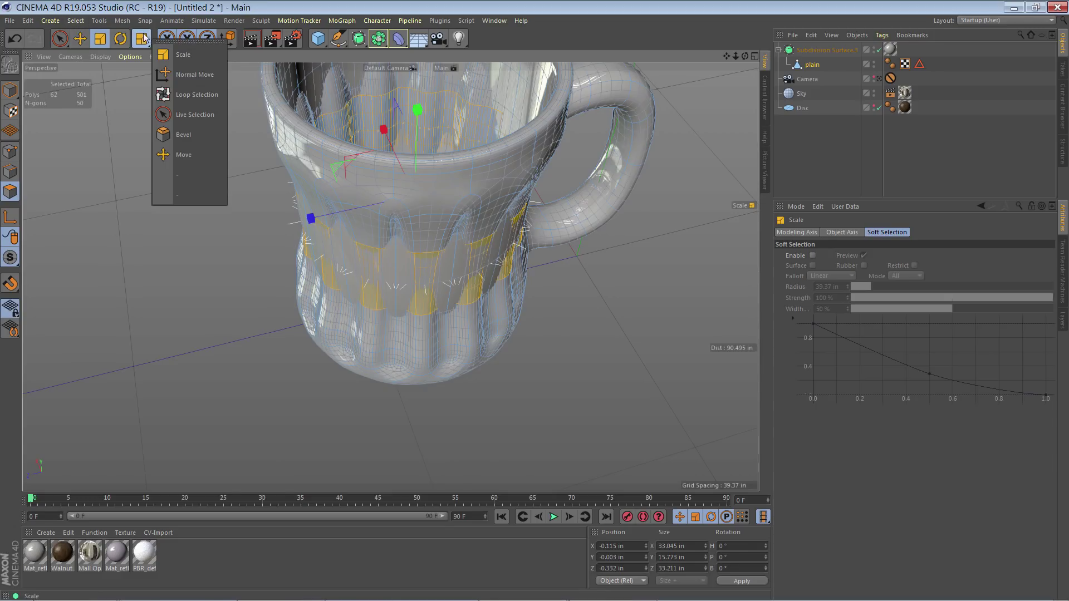
pyautogui.click(175, 96)
pyautogui.keyDown('shift'); pyautogui.click(418, 103); pyautogui.keyUp('shift')
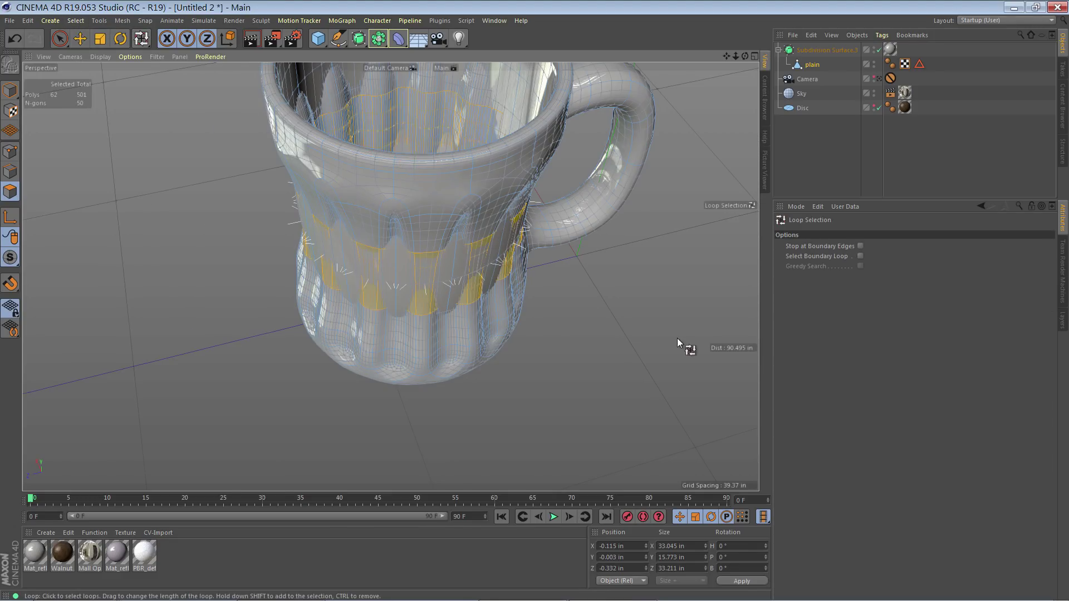
pyautogui.press('t')
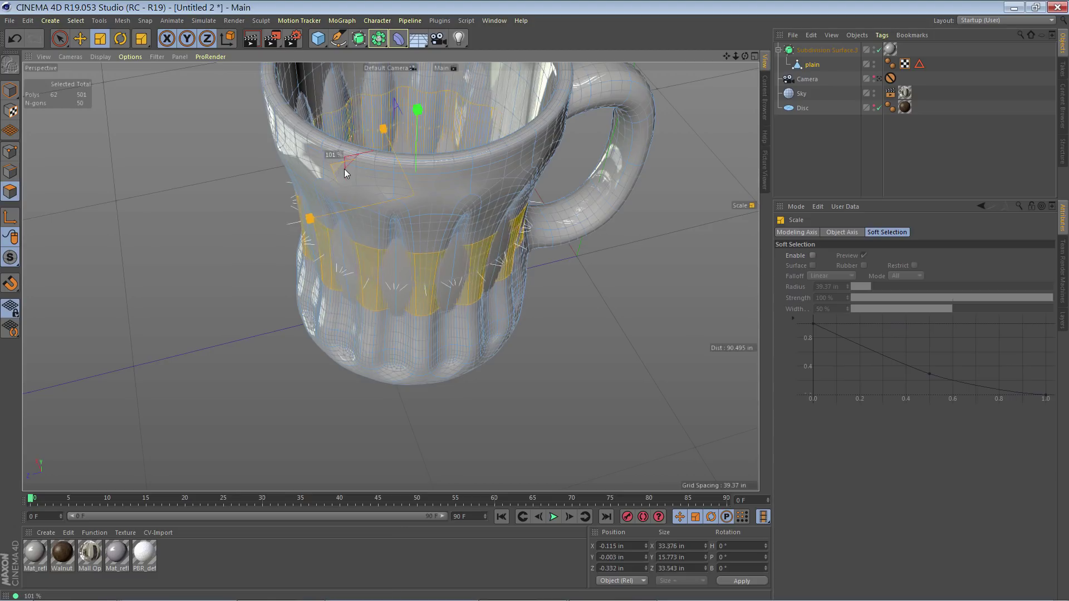
pyautogui.moveTo(344, 168); pyautogui.dragTo(387, 178)
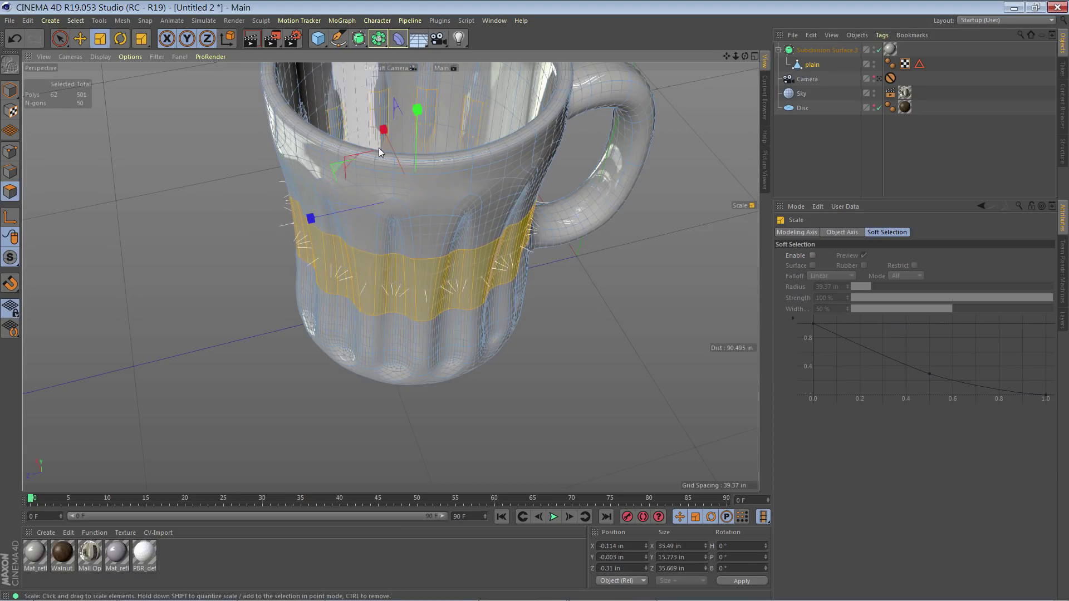
# Step: Select the polygon loop of the mug's inner wall and move it toward the centre by about 2.74 in with Normal Move
pyautogui.press('u')
pyautogui.press('l')
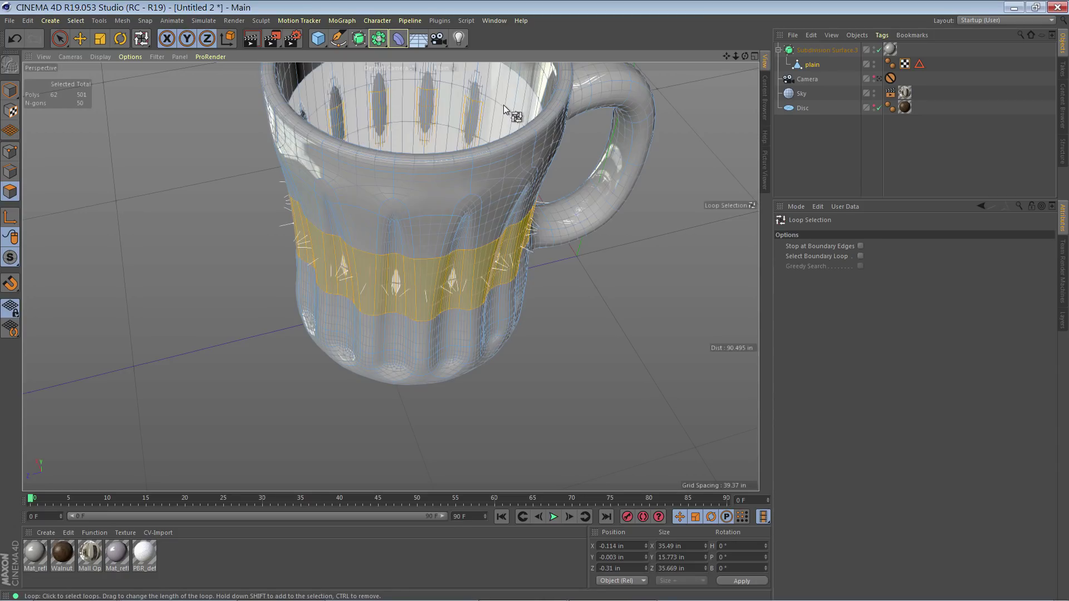
pyautogui.click(503, 106)
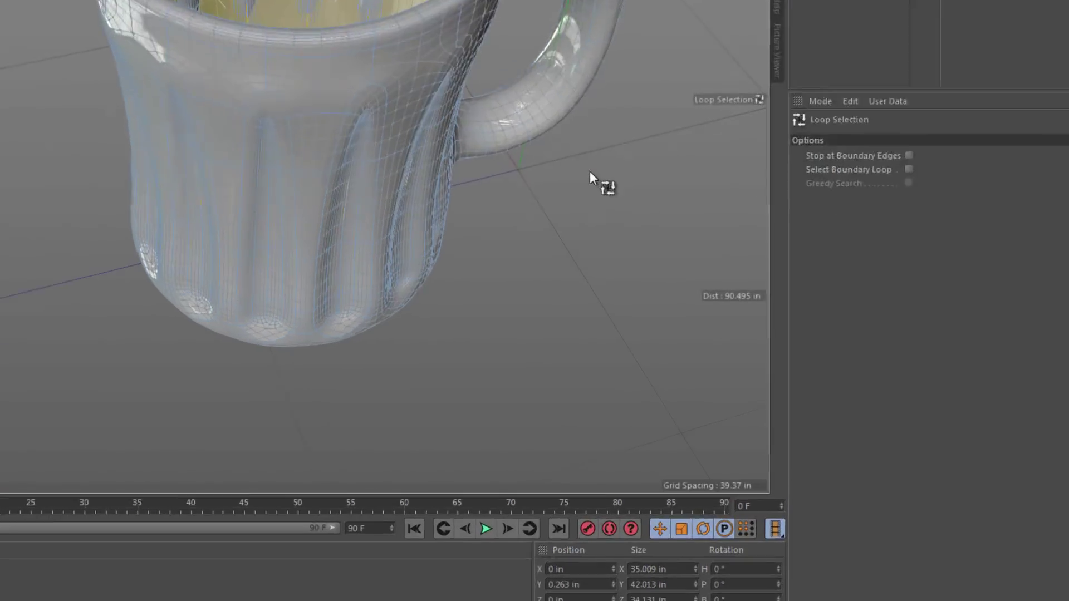
pyautogui.rightClick(629, 258)
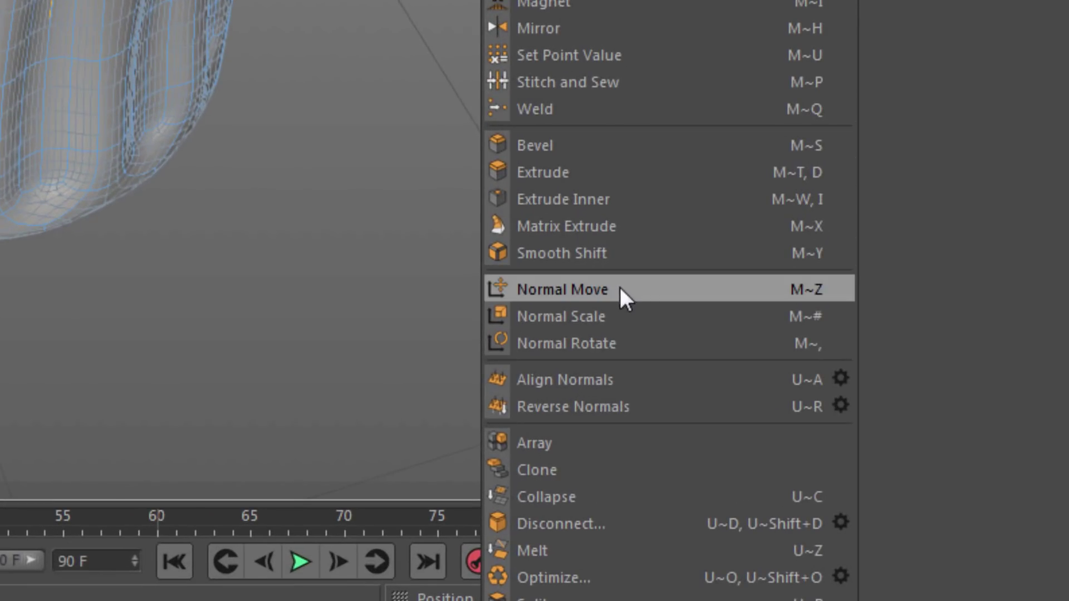
pyautogui.click(620, 287)
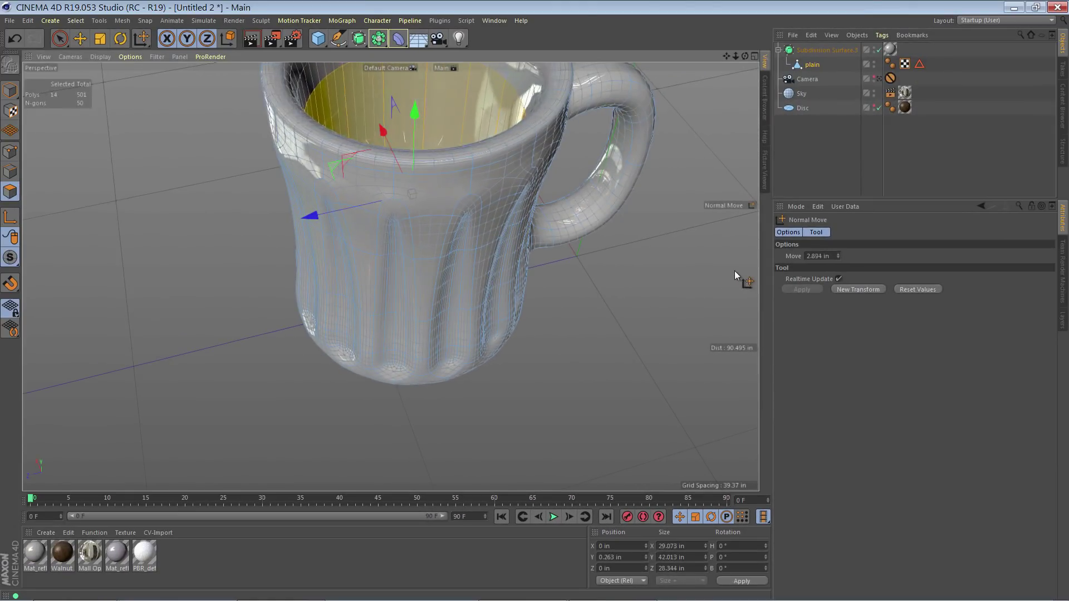
pyautogui.moveTo(734, 271)
pyautogui.mouseDown()
pyautogui.moveTo(699, 269)
pyautogui.moveTo(730, 268)
pyautogui.mouseUp()
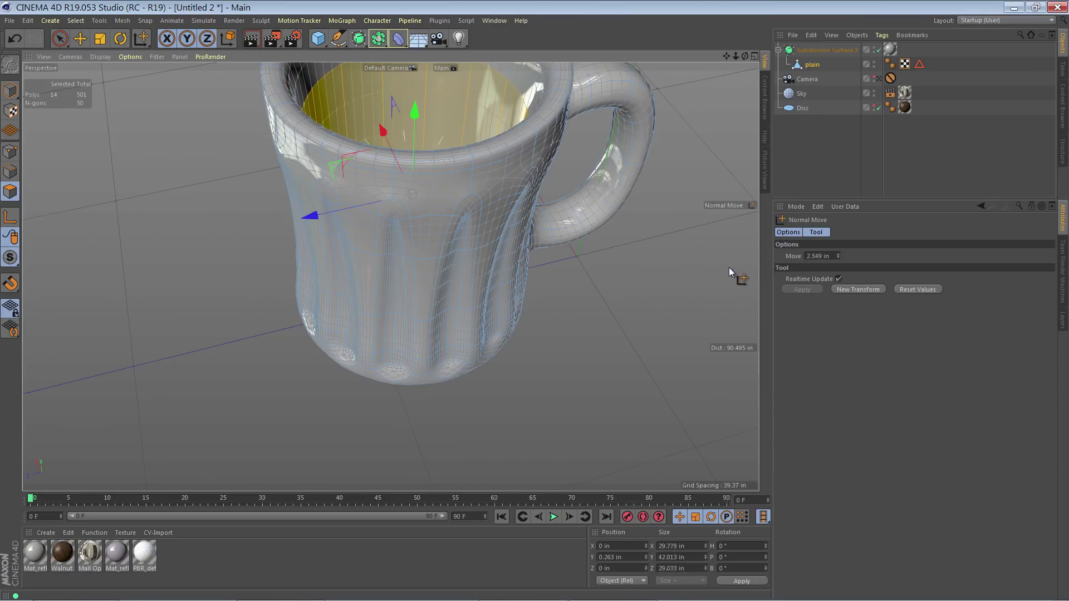
# Step: Select the outer polygon loop of the mug's rim with Loop Selection and add the rim's top loop to it
pyautogui.keyDown('alt'); pyautogui.moveTo(422, 207); pyautogui.dragTo(358, 155); pyautogui.keyUp('alt')
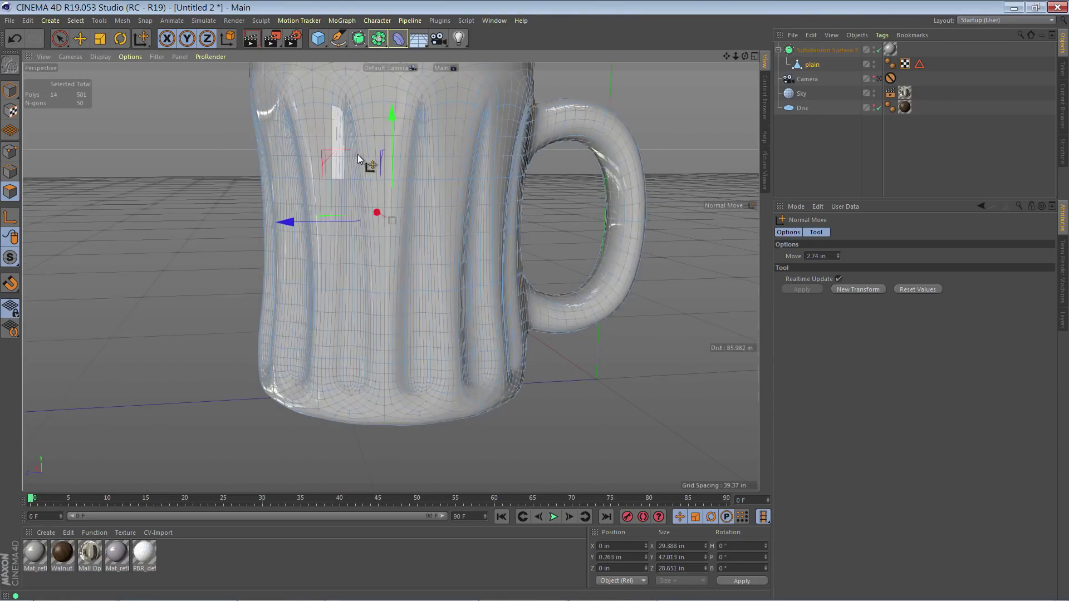
pyautogui.keyDown('alt'); pyautogui.moveTo(296, 262); pyautogui.dragTo(318, 286); pyautogui.keyUp('alt')
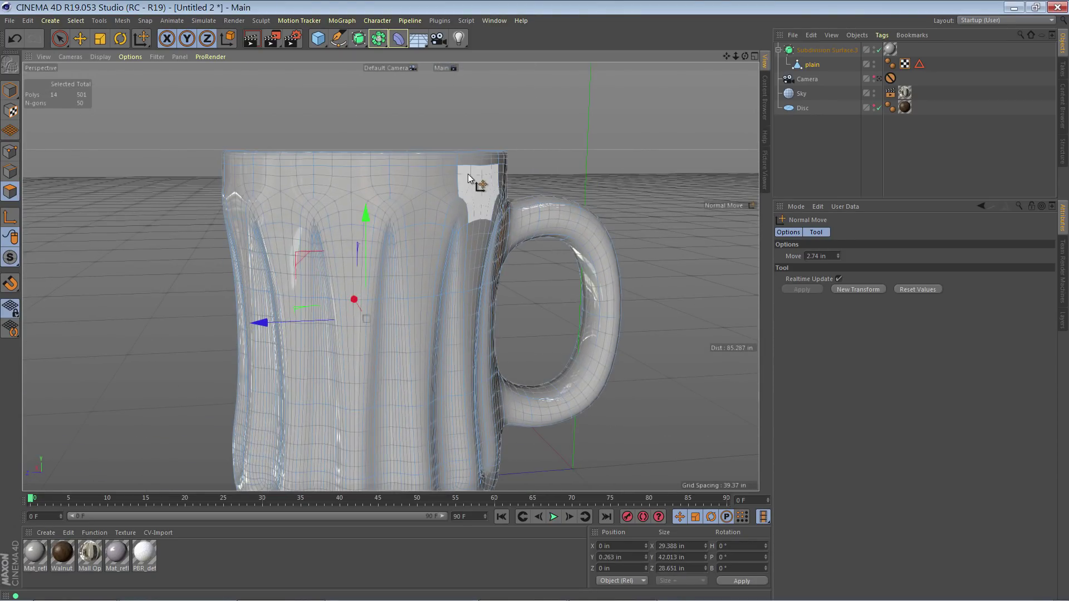
pyautogui.press('u')
pyautogui.press('l')
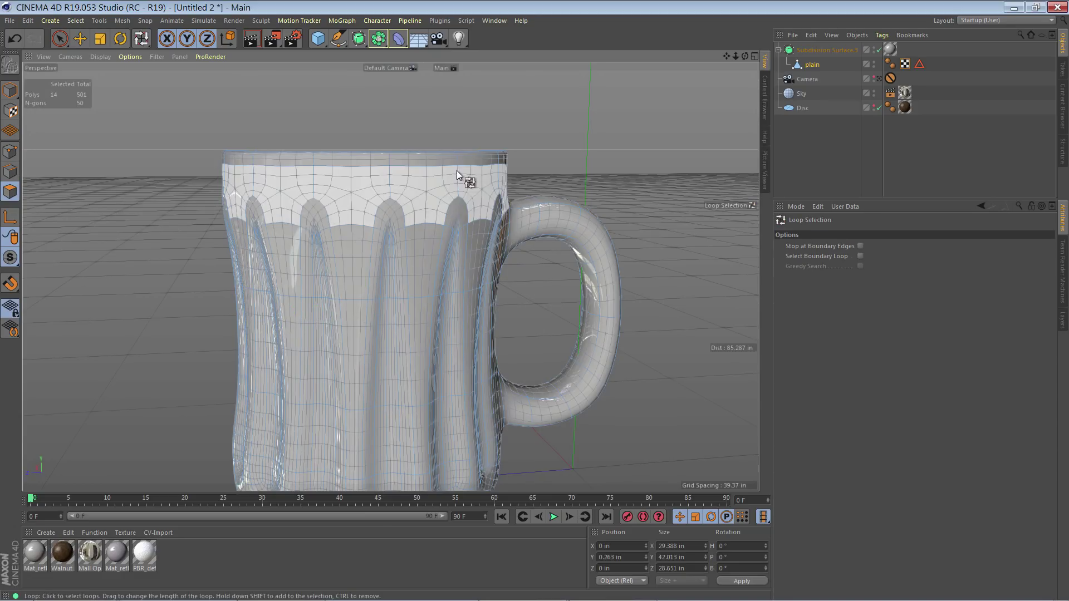
pyautogui.click(457, 156)
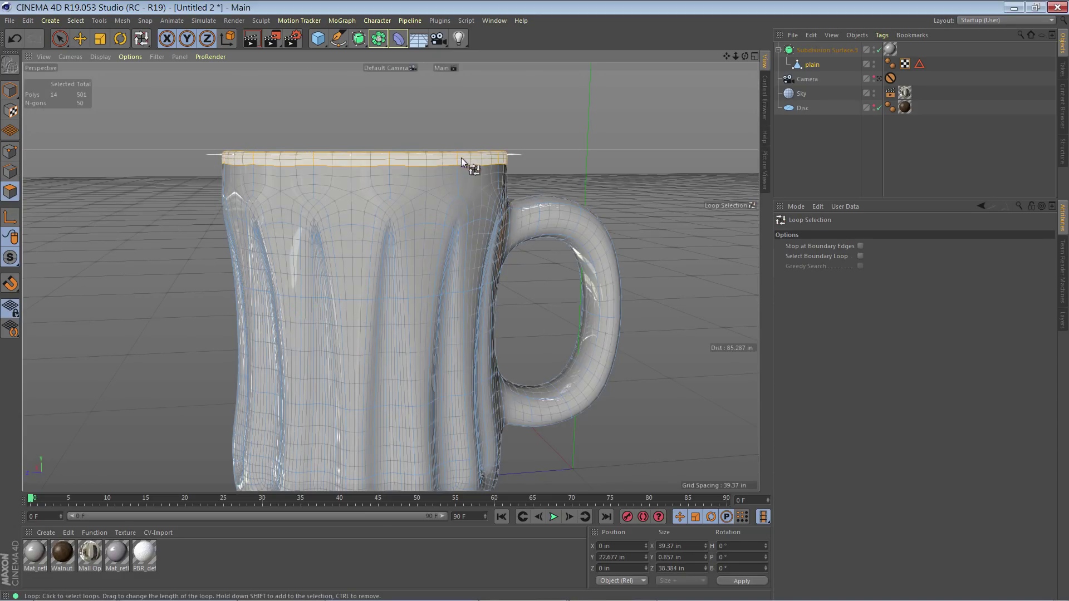
pyautogui.moveTo(456, 155)
pyautogui.keyDown('alt'); pyautogui.mouseDown()
pyautogui.moveTo(456, 131)
pyautogui.moveTo(450, 152)
pyautogui.mouseUp(); pyautogui.keyUp('alt')
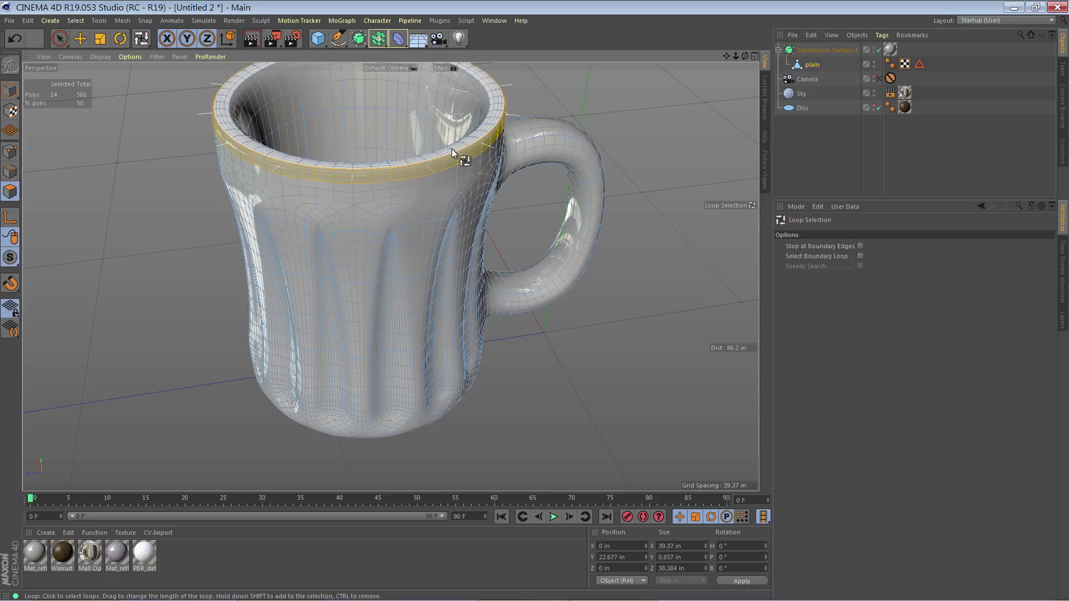
pyautogui.keyDown('shift'); pyautogui.click(477, 119); pyautogui.keyUp('shift')
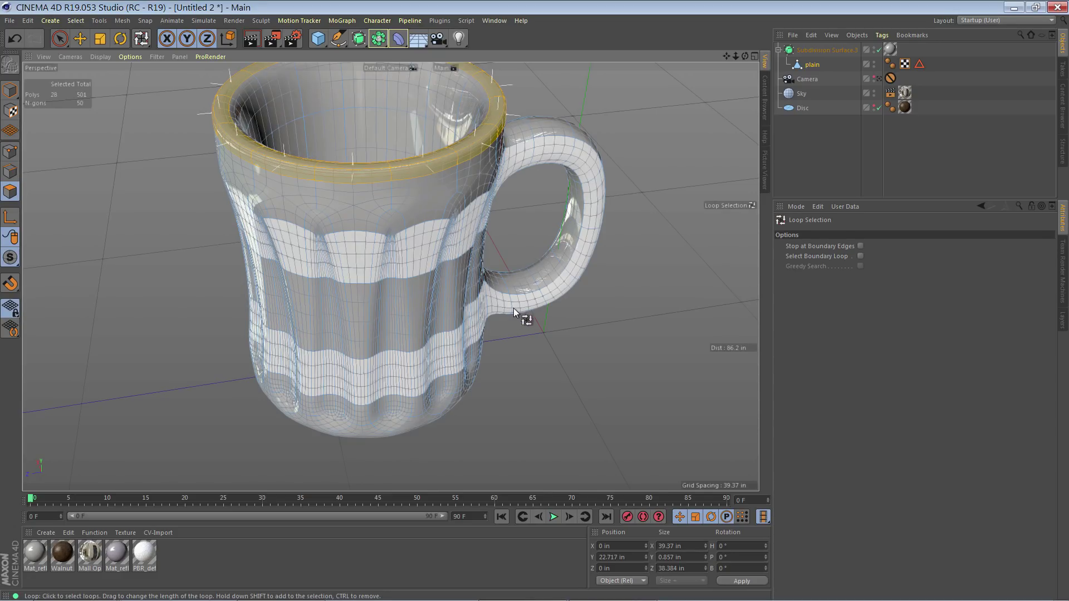
# Step: Scale the selected rim loops outward along X and Z to about 42.7 by 41.7 in, and deselect the mug to view its shape
pyautogui.press('t')
pyautogui.moveTo(321, 113); pyautogui.dragTo(428, 239)
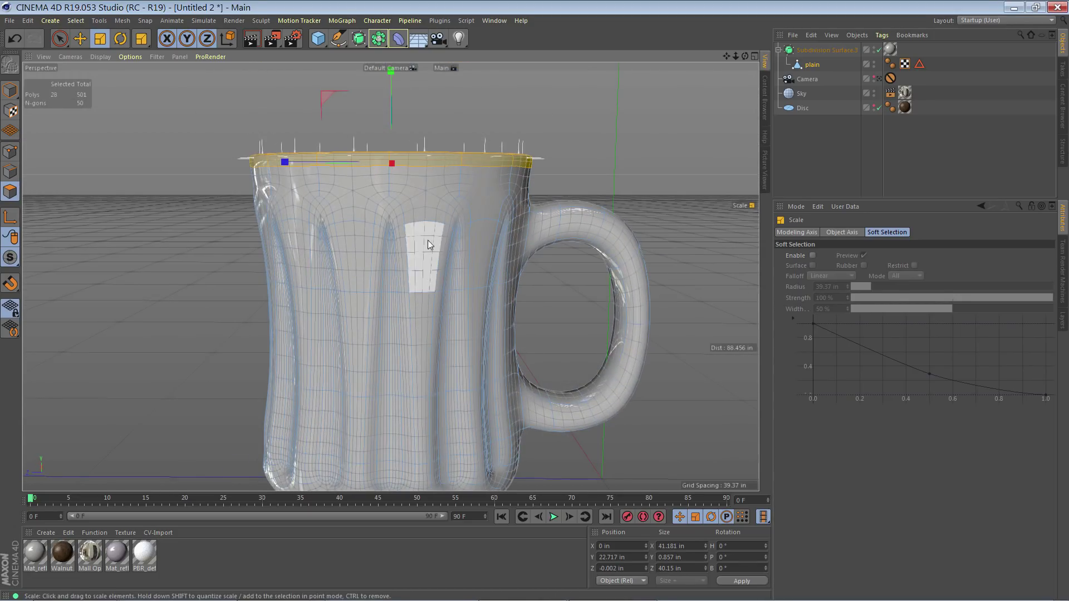
pyautogui.moveTo(190, 109); pyautogui.dragTo(198, 112)
pyautogui.keyDown('alt'); pyautogui.moveTo(334, 352); pyautogui.dragTo(408, 345, button='right'); pyautogui.keyUp('alt')
pyautogui.keyDown('alt'); pyautogui.moveTo(409, 345); pyautogui.dragTo(138, 271); pyautogui.keyUp('alt')
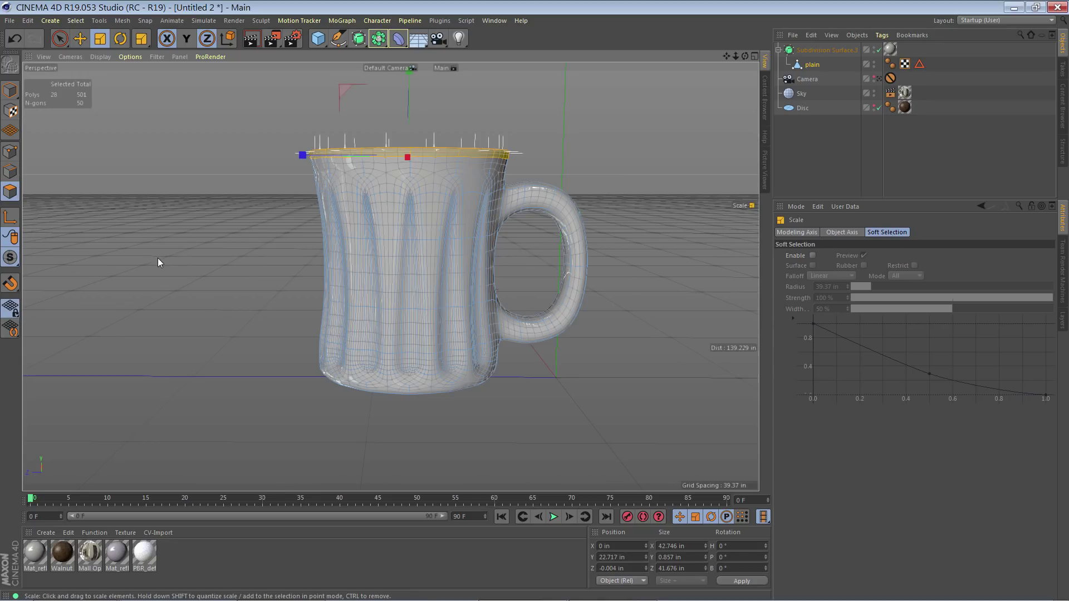
pyautogui.click(854, 136)
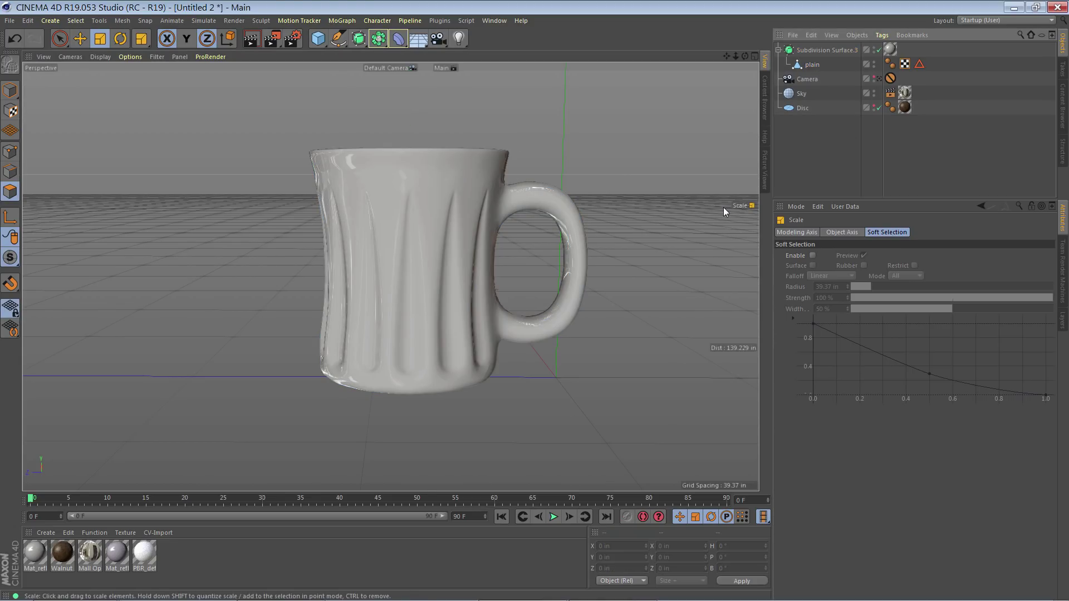